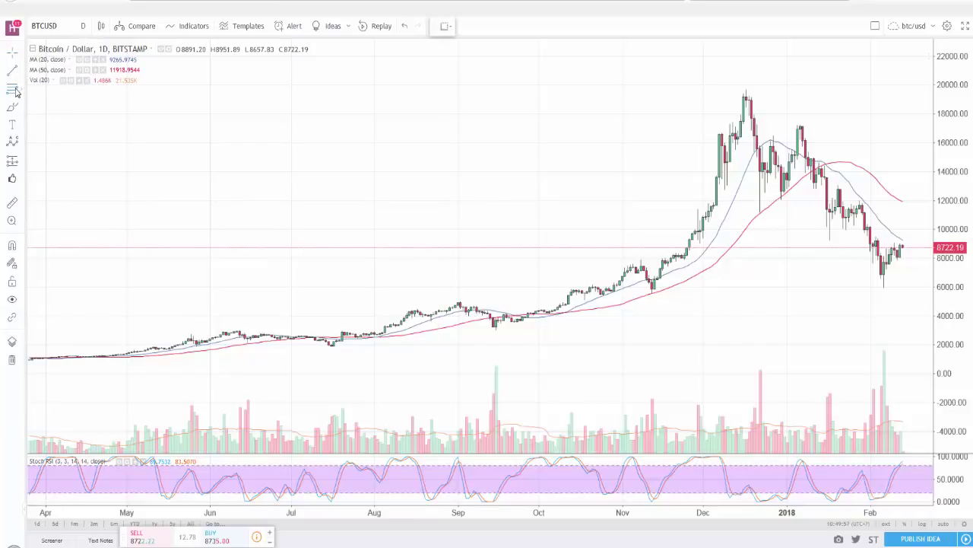
Draw a demonstration Fib Retracement over the empty chart area, from about 9774 in late April 2017 to about 18911 in mid-July
{"action": "left_click", "coordinate": [15, 92]}
{"action": "left_click", "coordinate": [118, 232]}
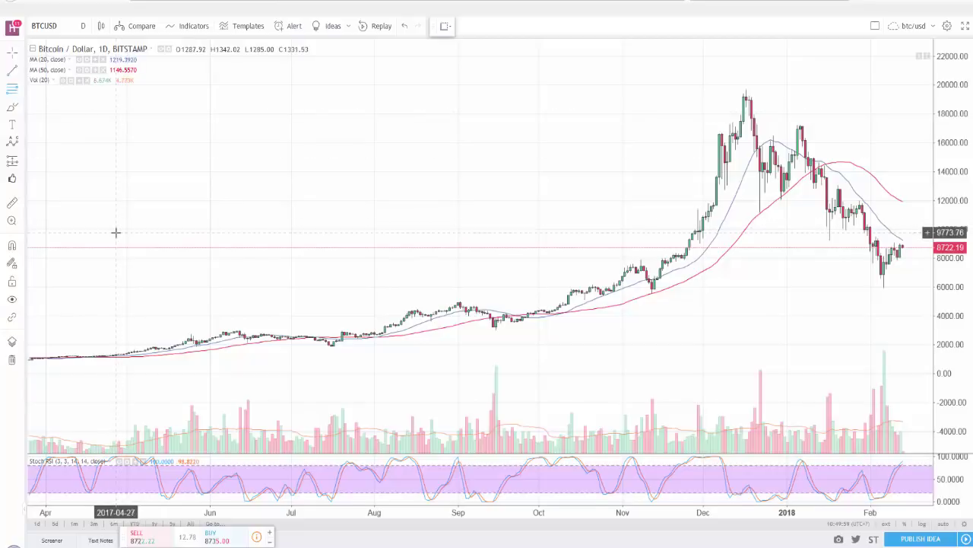
{"action": "left_click", "coordinate": [325, 100]}
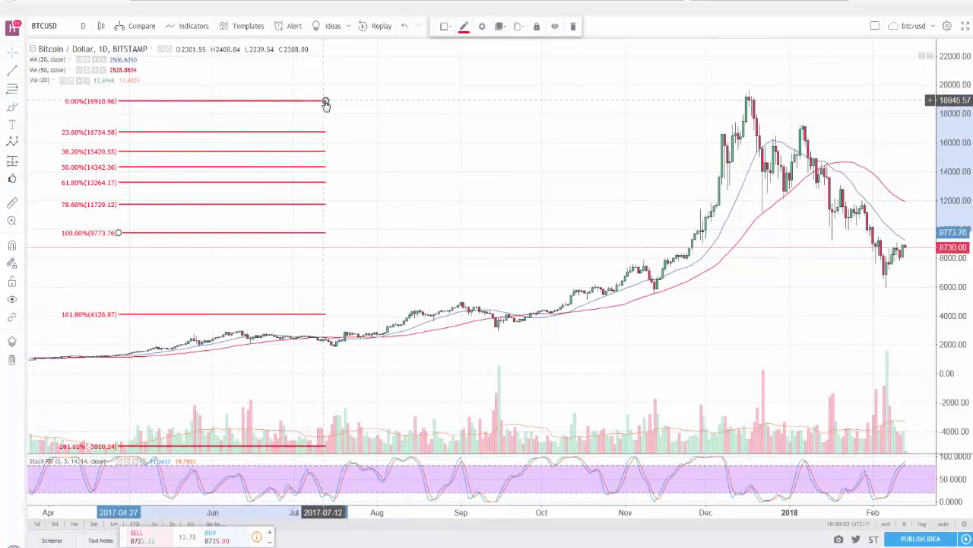
Draw a demonstration Trend-Based Fib Extension from 1 August 2017 at about 6243, through 8 September at 19465, to 2 December at about 6070
{"action": "left_click", "coordinate": [22, 92]}
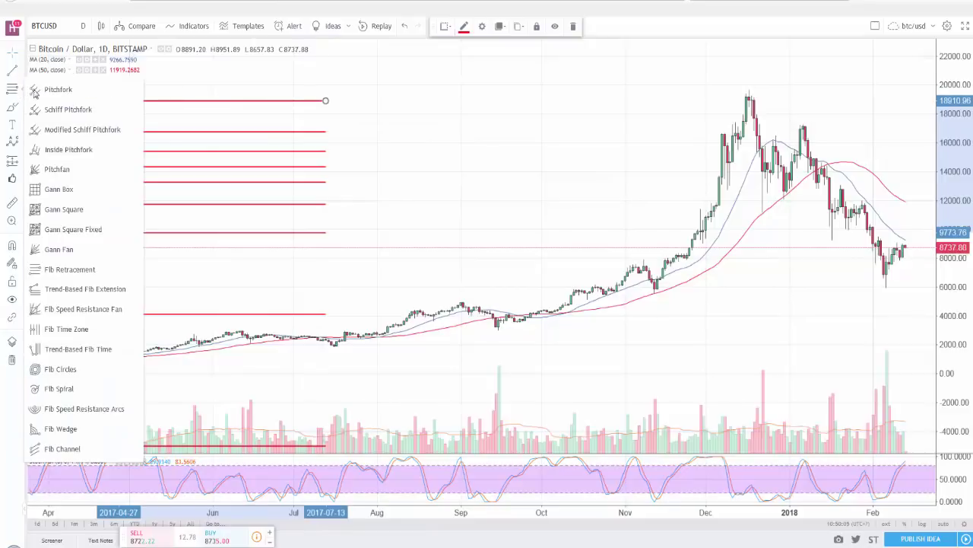
{"action": "left_click", "coordinate": [85, 289]}
{"action": "left_click", "coordinate": [376, 283]}
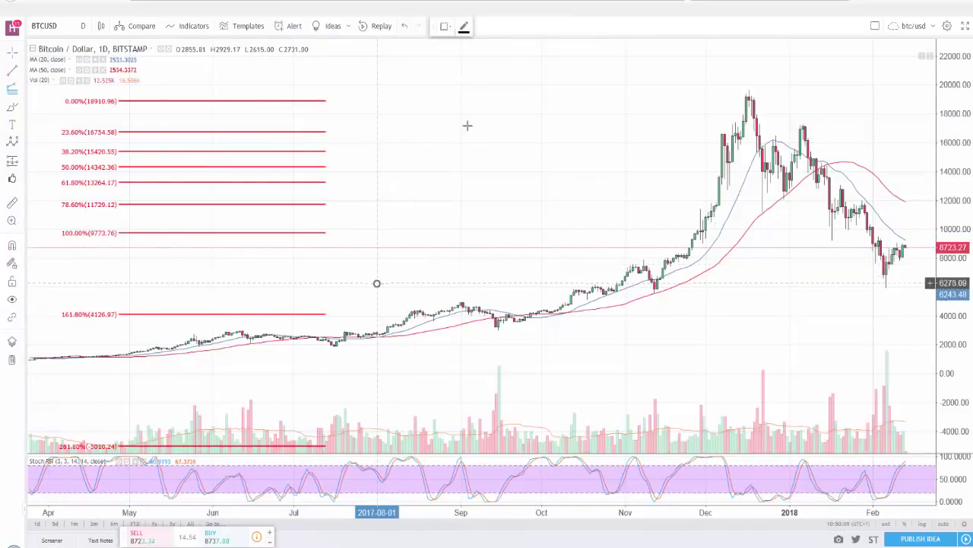
{"action": "left_click", "coordinate": [480, 93]}
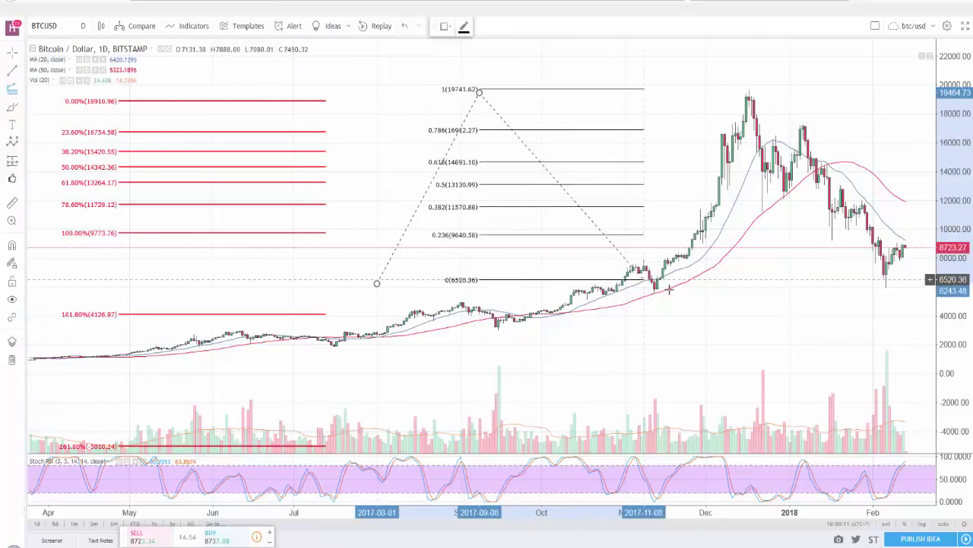
{"action": "left_click", "coordinate": [708, 286]}
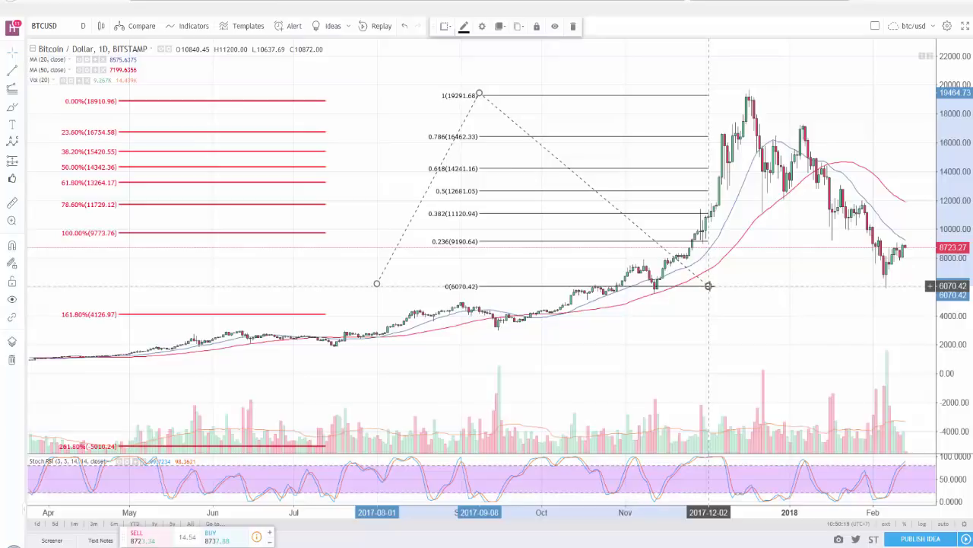
Undo the Trend-Based Fib Extension and the Fib Retracement
{"action": "key", "text": "ctrl+z"}
{"action": "key", "text": "ctrl+z"}
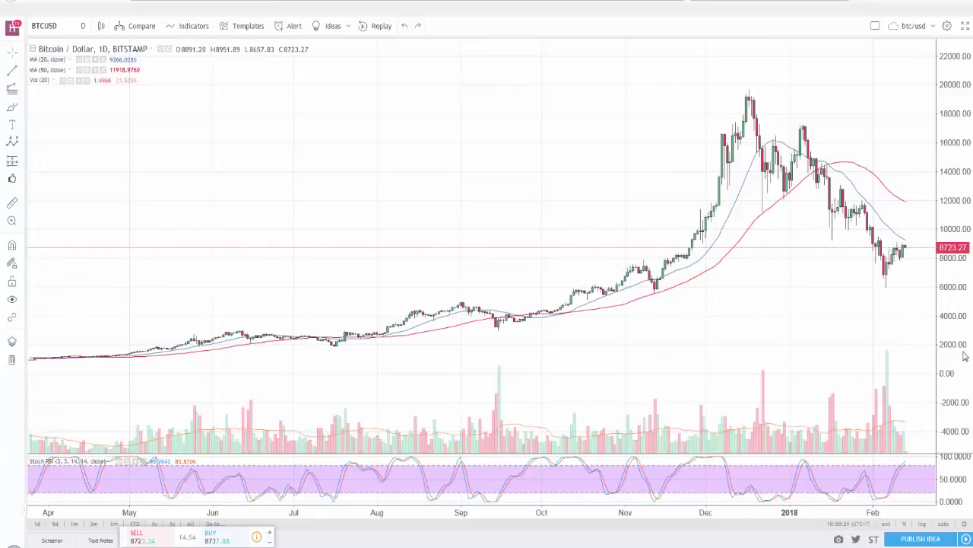
Draw a Trend Line along the first rally, from the late-March 2017 low at about 923 to the 11 June high at about 3024
{"action": "left_click_drag", "start_coordinate": [963, 334], "coordinate": [958, 311]}
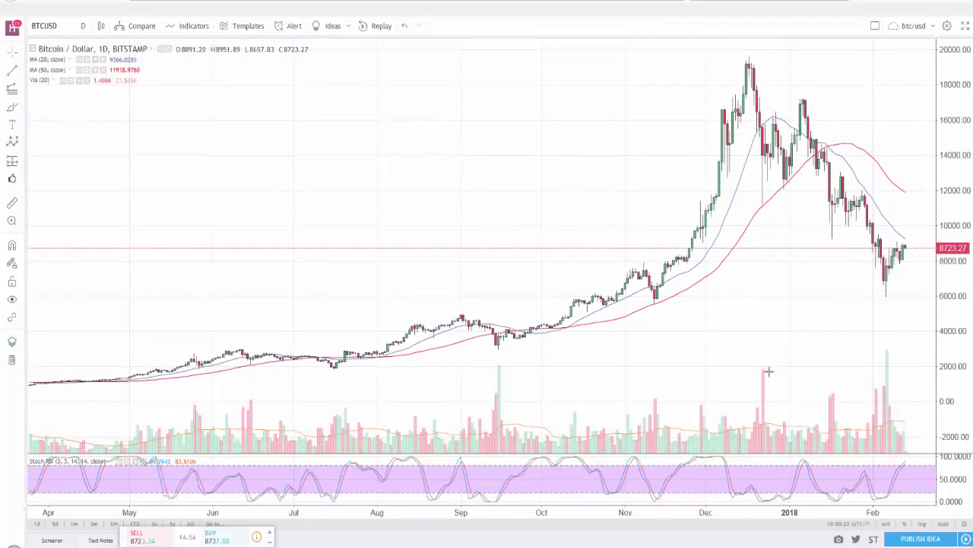
{"action": "left_click_drag", "start_coordinate": [682, 386], "coordinate": [675, 367]}
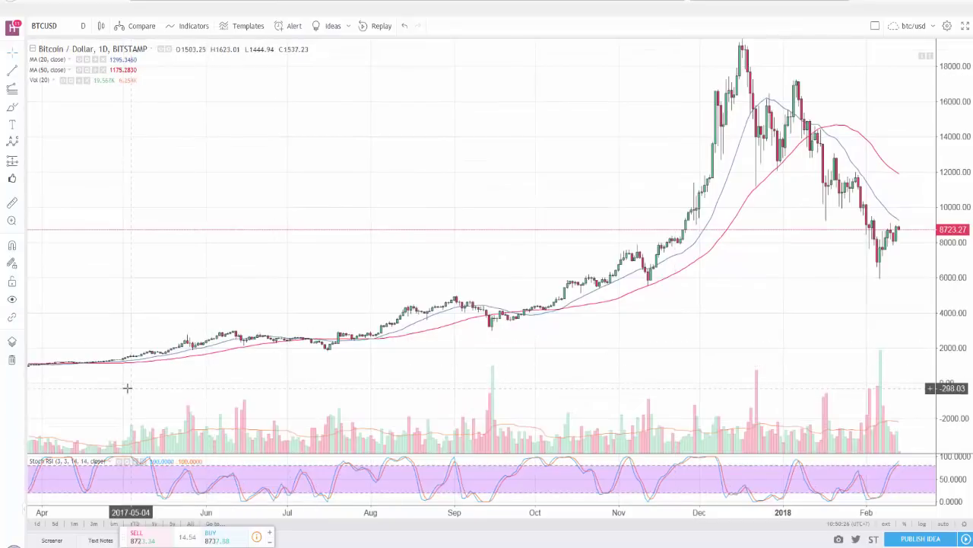
{"action": "scroll", "coordinate": [187, 221], "scroll_direction": "down", "scroll_amount": 2}
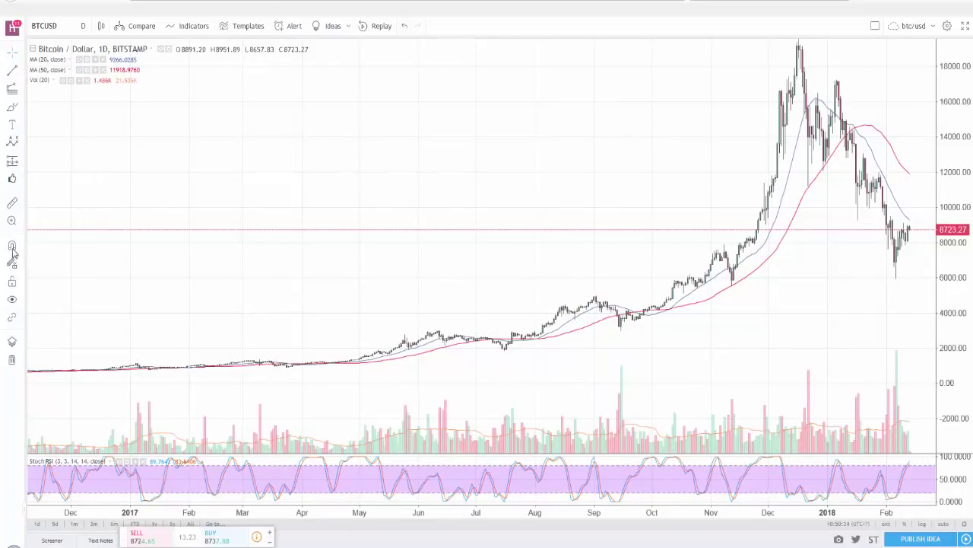
{"action": "left_click", "coordinate": [15, 76]}
{"action": "left_click", "coordinate": [38, 70]}
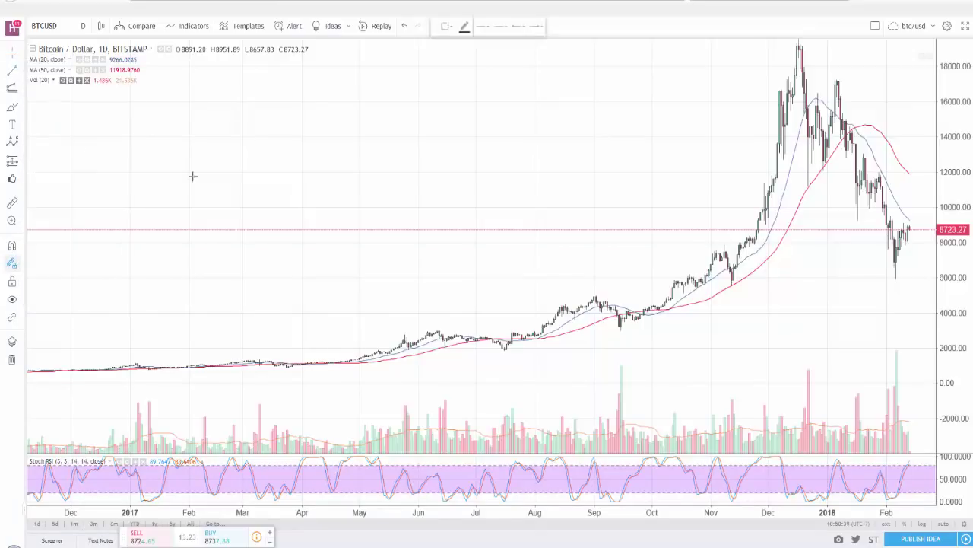
{"action": "left_click", "coordinate": [289, 367]}
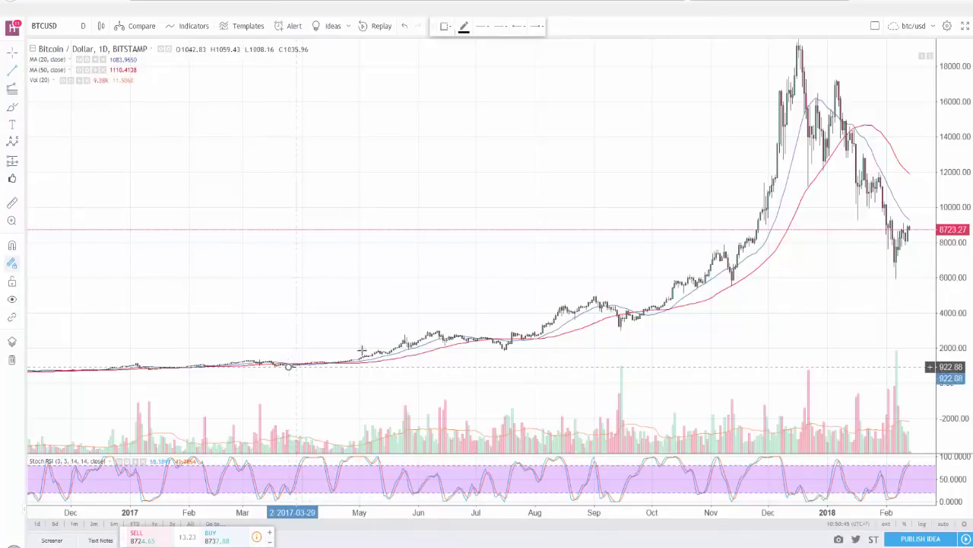
{"action": "left_click", "coordinate": [438, 331]}
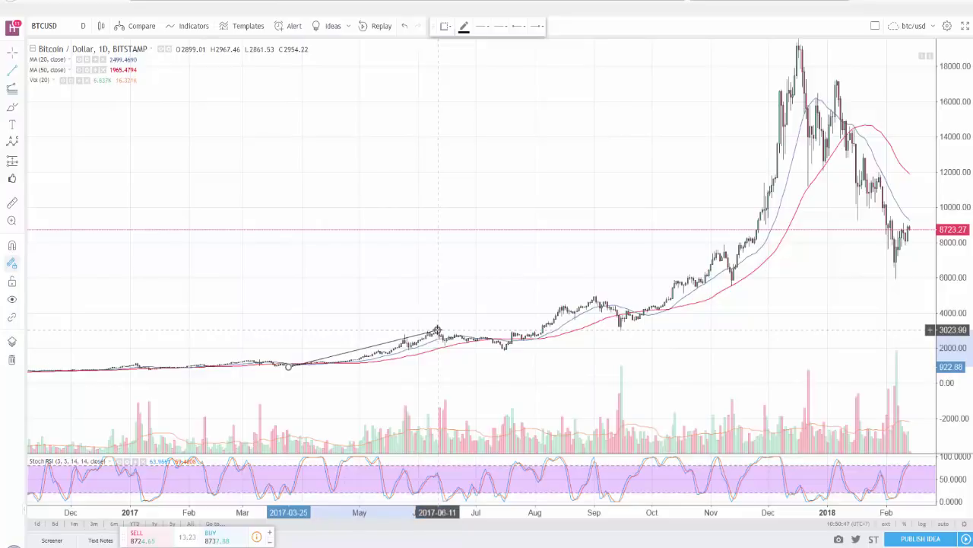
Continue the connected trend lines to the 16 July low at about 1917, the early-September high near 5012 and the 14 September low
{"action": "left_click", "coordinate": [505, 349]}
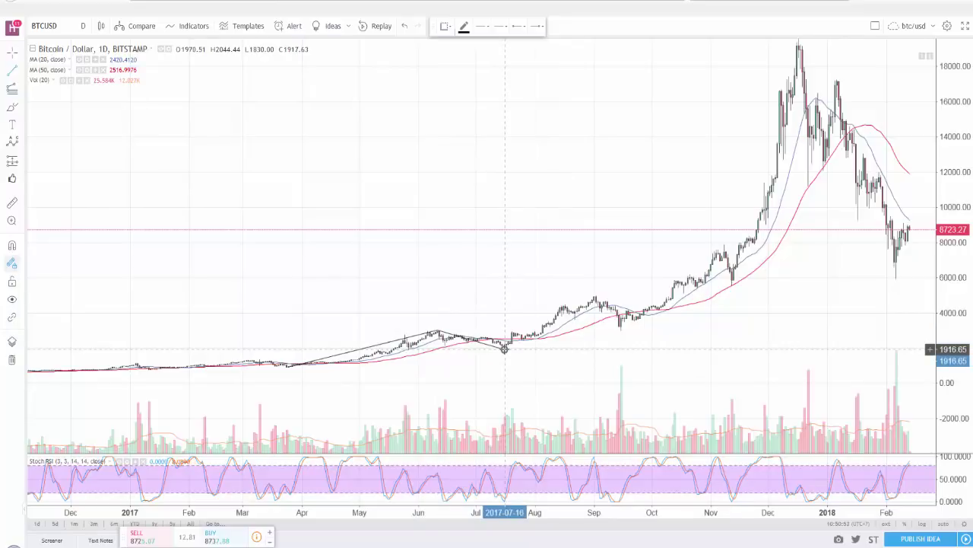
{"action": "left_click", "coordinate": [594, 295]}
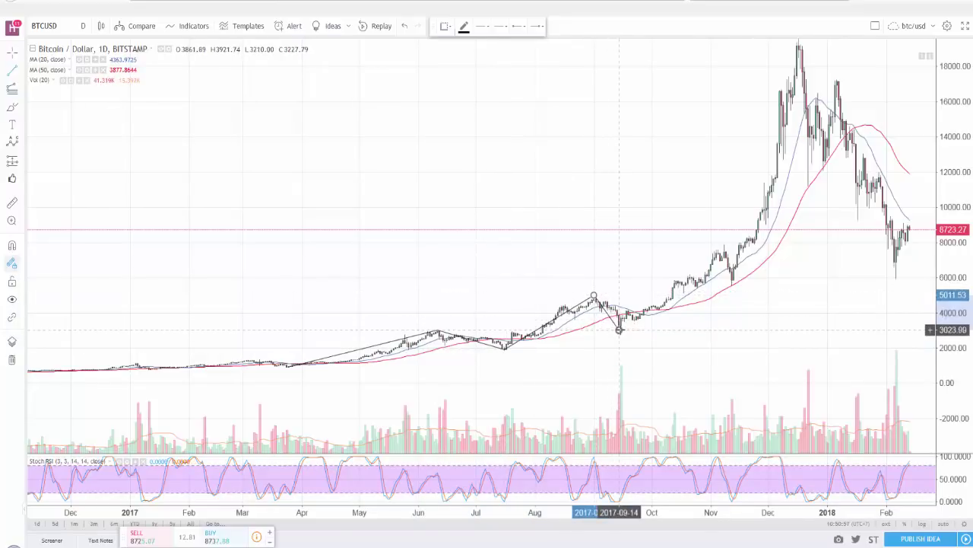
{"action": "left_click", "coordinate": [619, 329]}
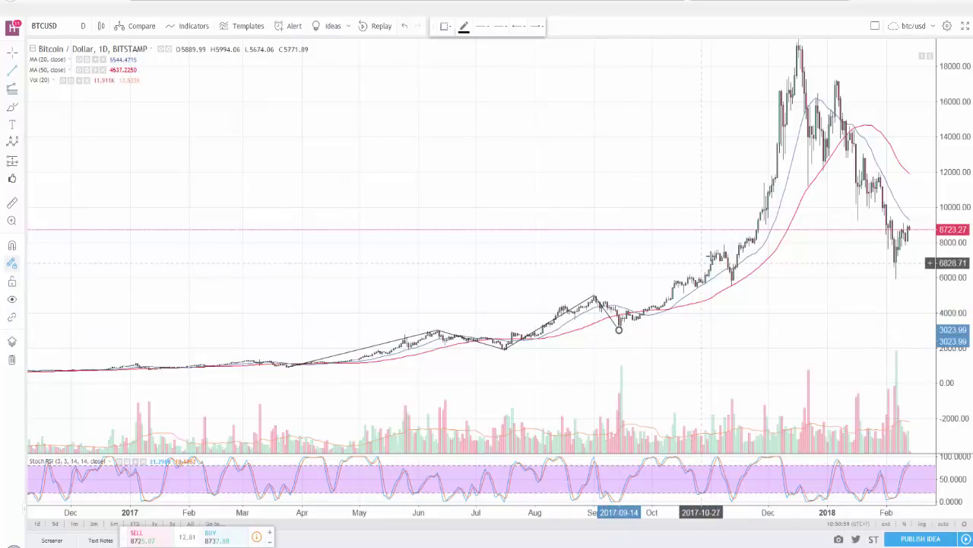
{"action": "left_click", "coordinate": [626, 325]}
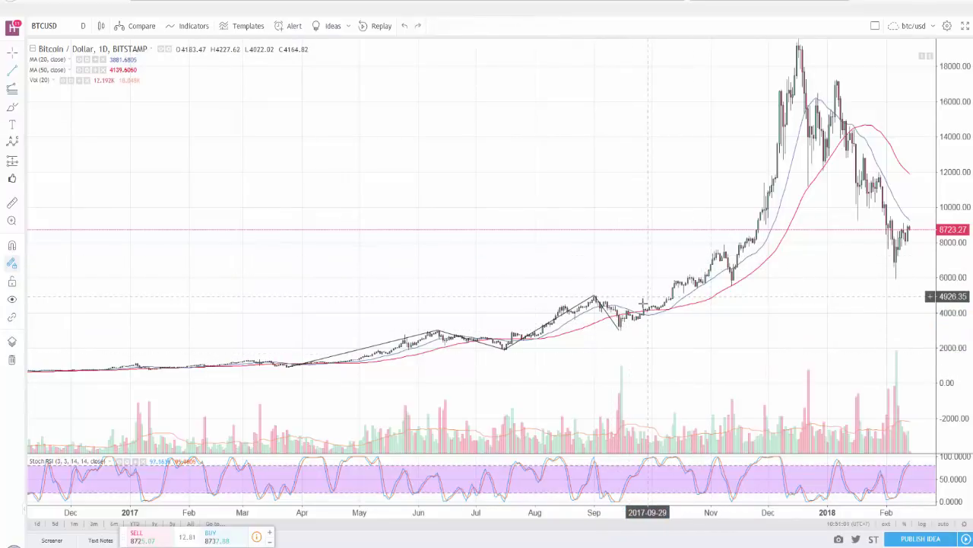
Extend the trend lines to the November high at about 7851, the 13 November low at about 5608 and the December peak
{"action": "left_click", "coordinate": [619, 328]}
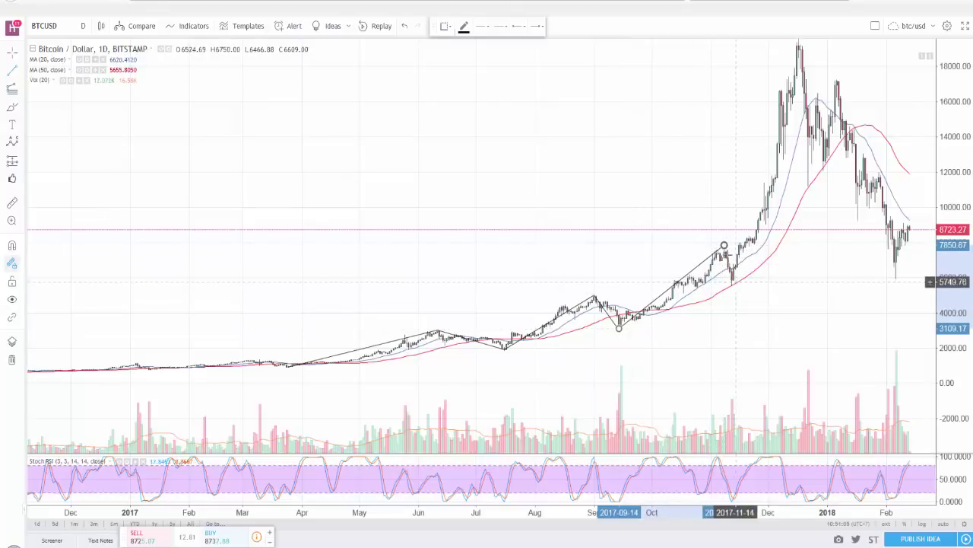
{"action": "left_click", "coordinate": [725, 245]}
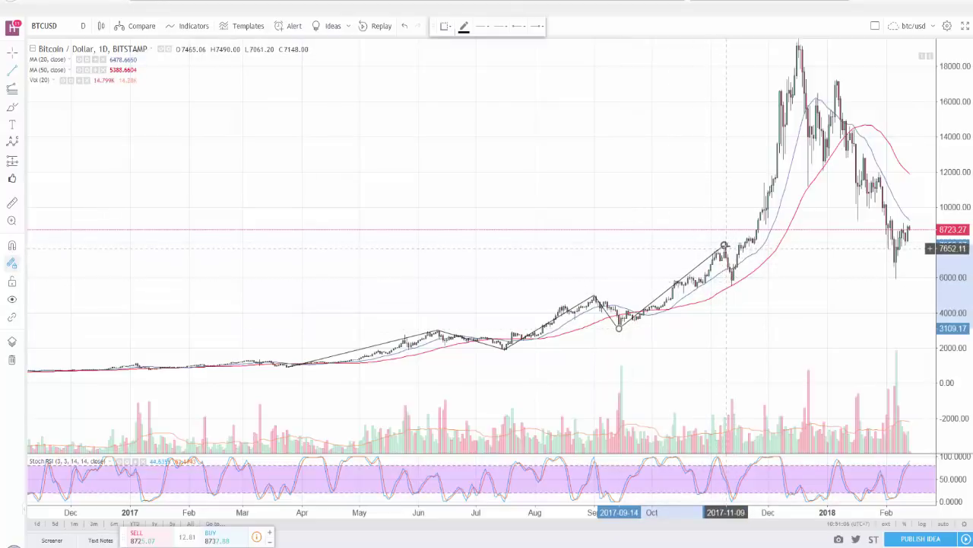
{"action": "left_click", "coordinate": [734, 285]}
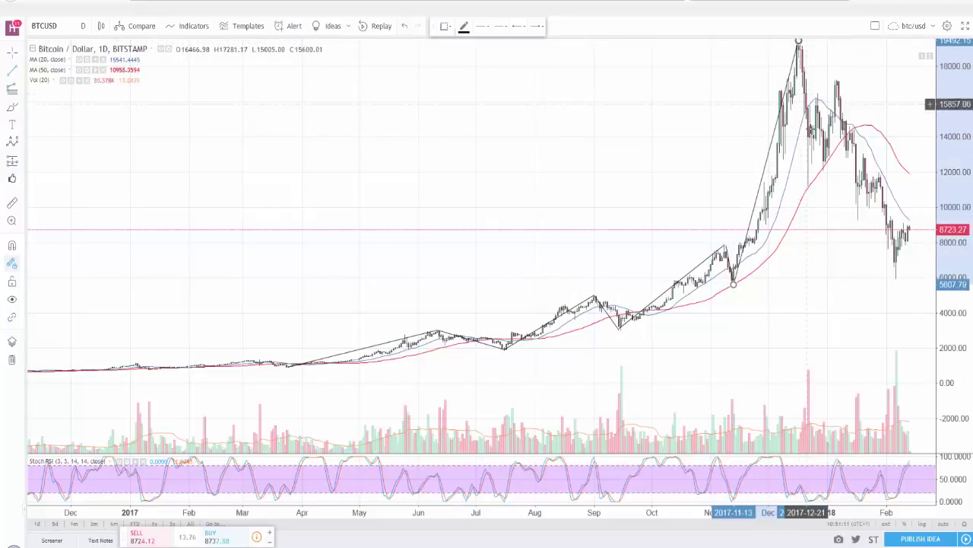
{"action": "left_click", "coordinate": [798, 39]}
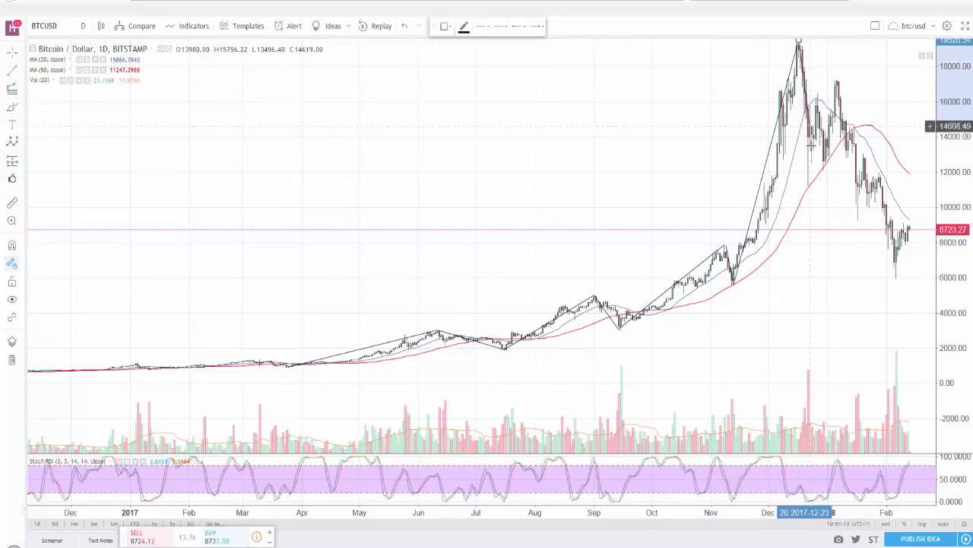
Trace the swings after the December peak with trend lines to about 11145, 16539, 12451 and the early-January high at 17306
{"action": "left_click", "coordinate": [808, 187]}
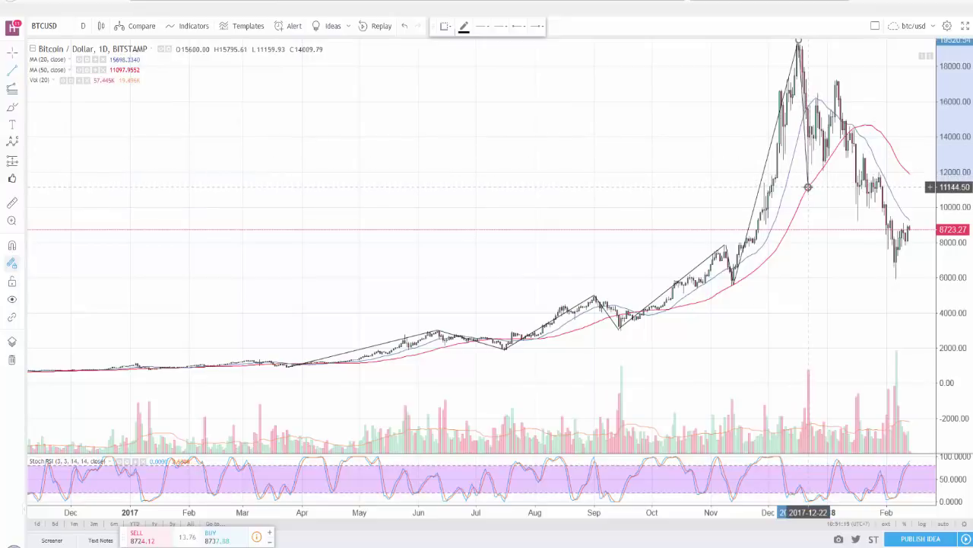
{"action": "left_click", "coordinate": [817, 92]}
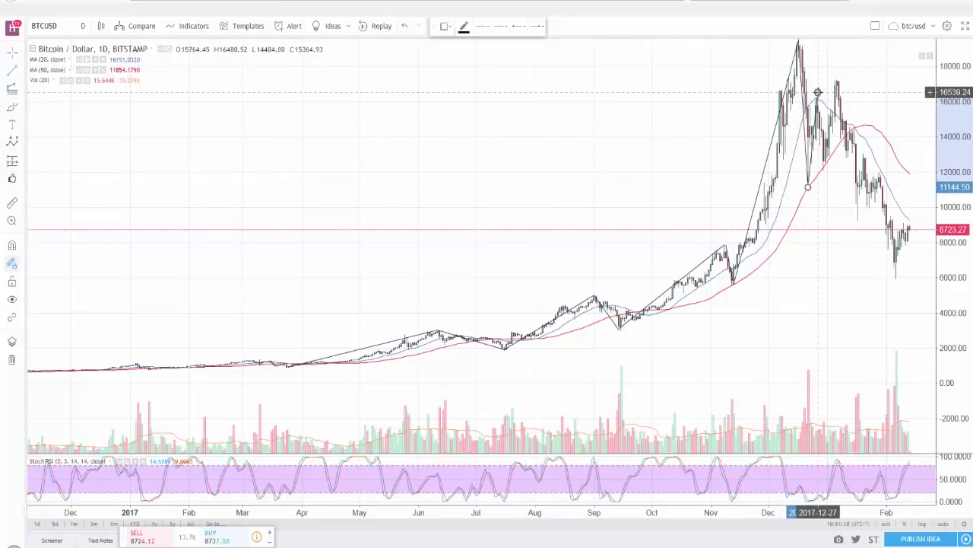
{"action": "left_click", "coordinate": [825, 163]}
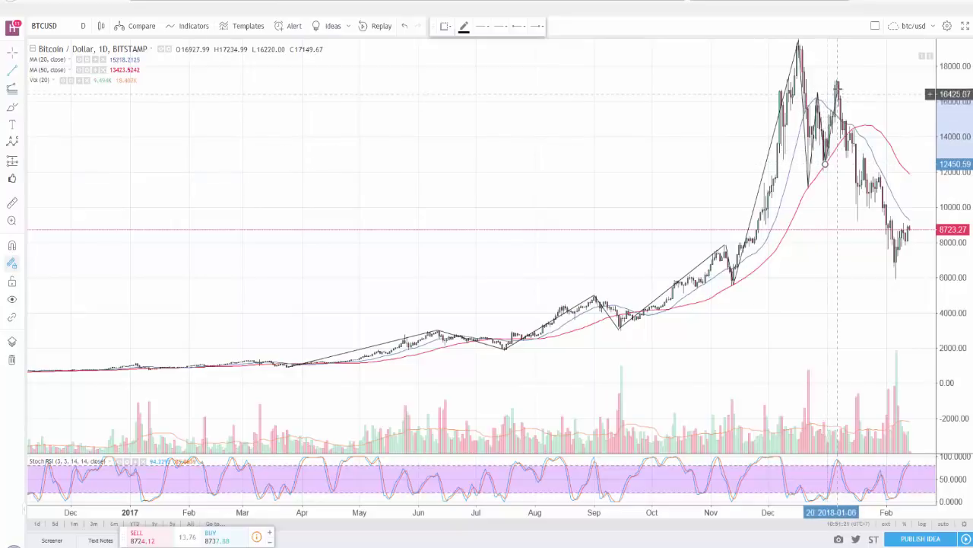
{"action": "left_click", "coordinate": [837, 78]}
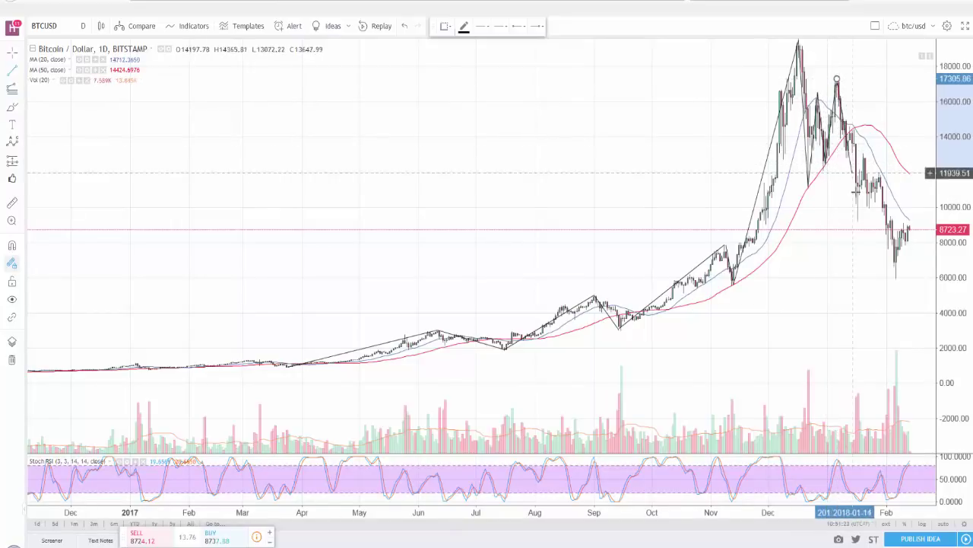
Trace the 2018 decline with trend lines to the mid-January low at about 9271, the rebound at 12933 and the 5 February low at 6176
{"action": "left_click", "coordinate": [857, 220]}
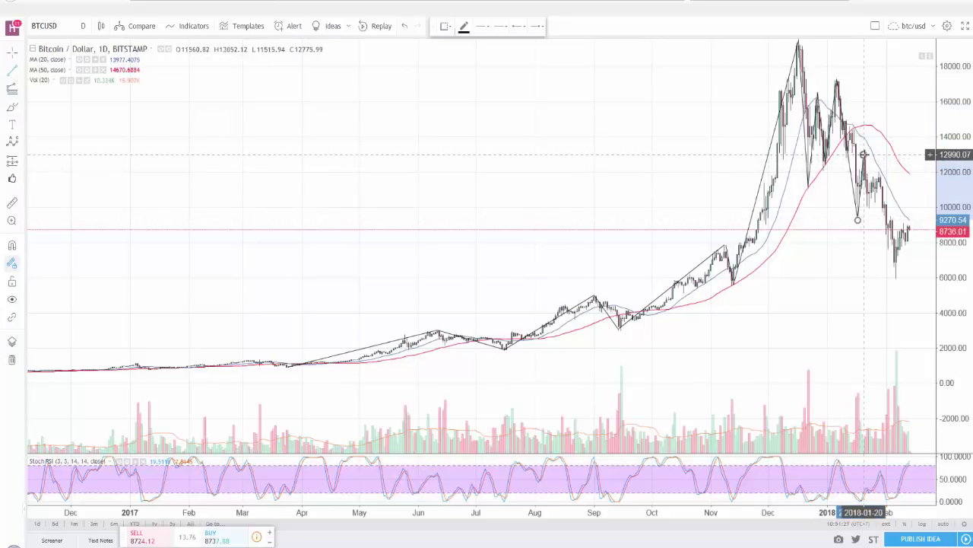
{"action": "left_click", "coordinate": [864, 155]}
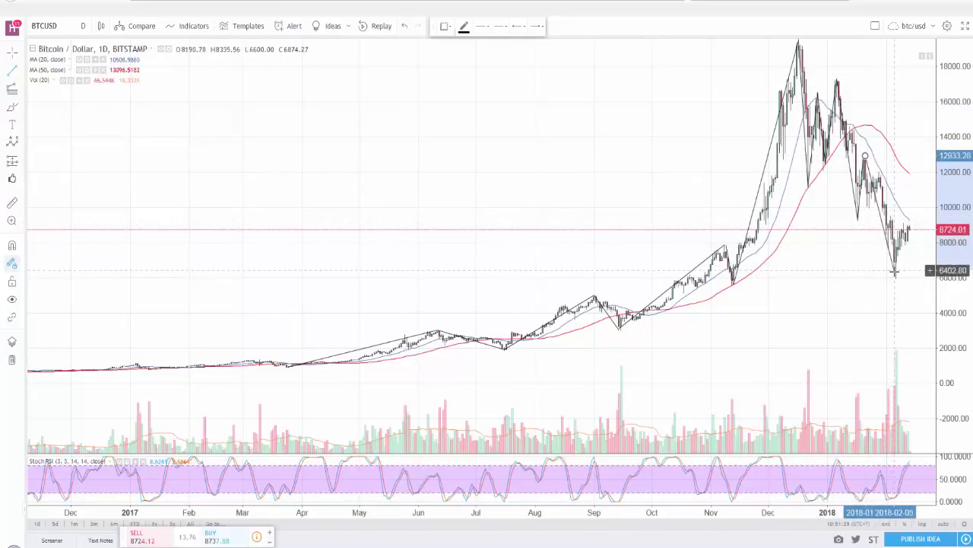
{"action": "left_click", "coordinate": [893, 273]}
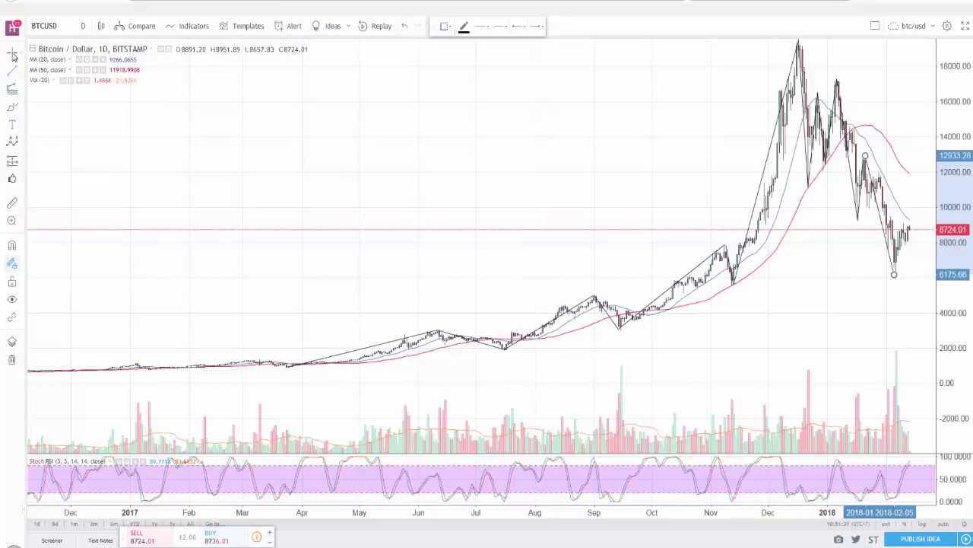
{"action": "left_click", "coordinate": [596, 171]}
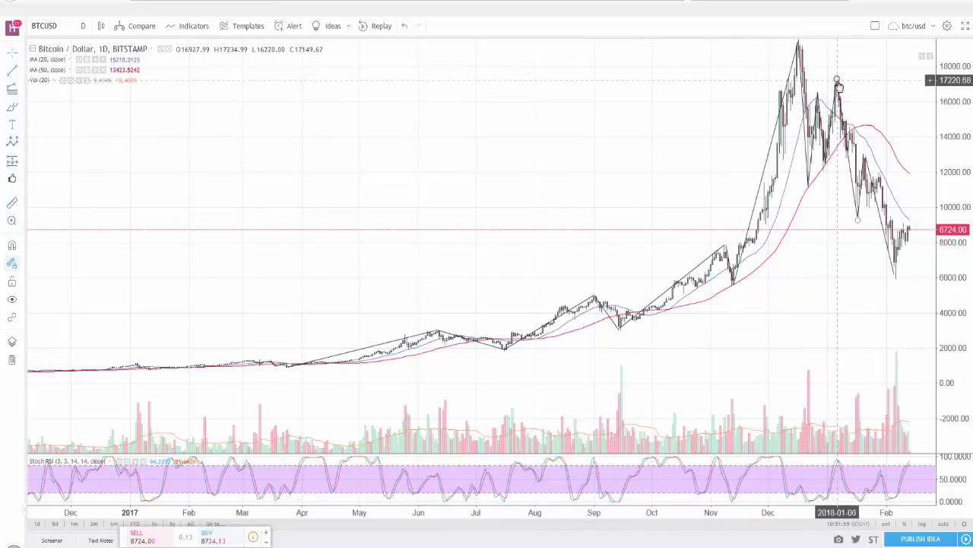
{"action": "left_click", "coordinate": [858, 222]}
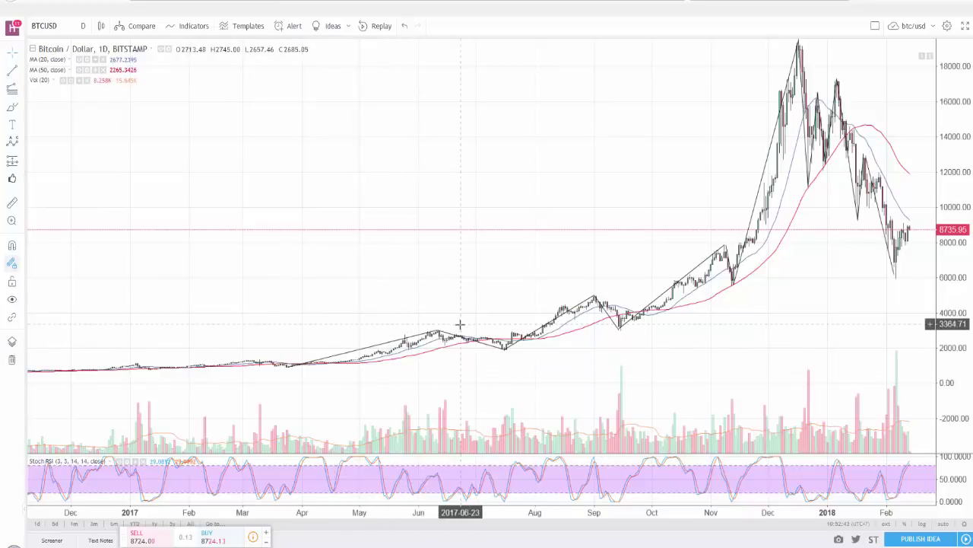
Trace the first rally's smaller waves with trend lines from 16 May 2017 at about 1661 to 2626, the June high and 2371 on 15 June
{"action": "left_click", "coordinate": [20, 70]}
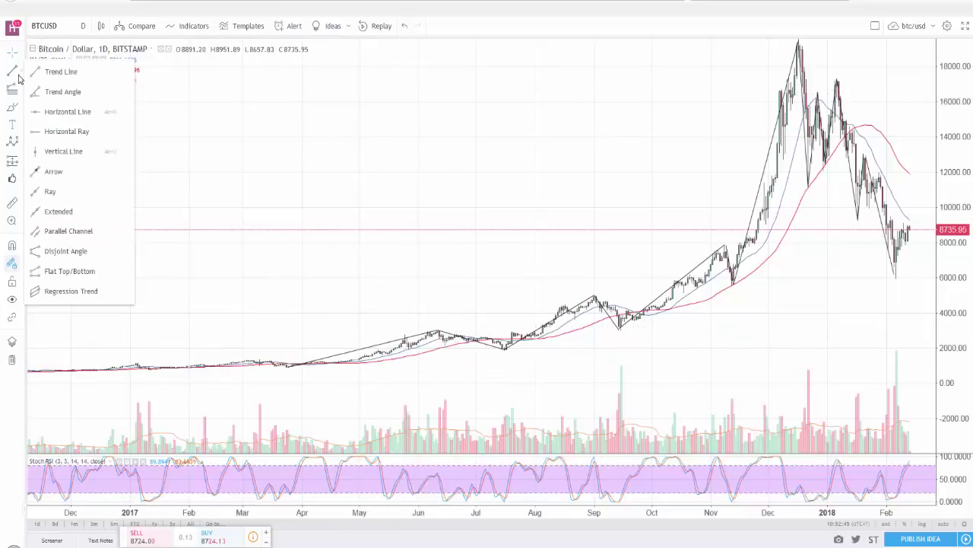
{"action": "left_click", "coordinate": [47, 72]}
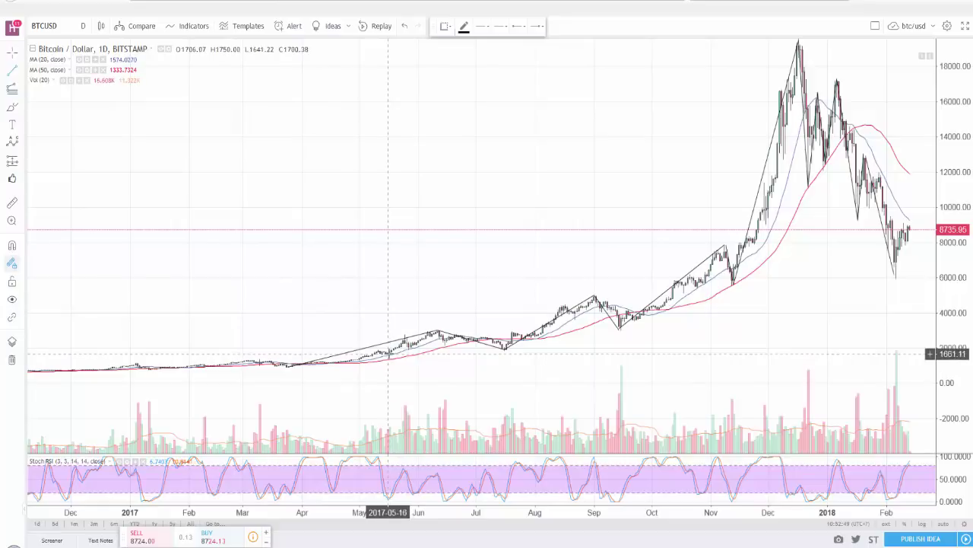
{"action": "left_click", "coordinate": [388, 354]}
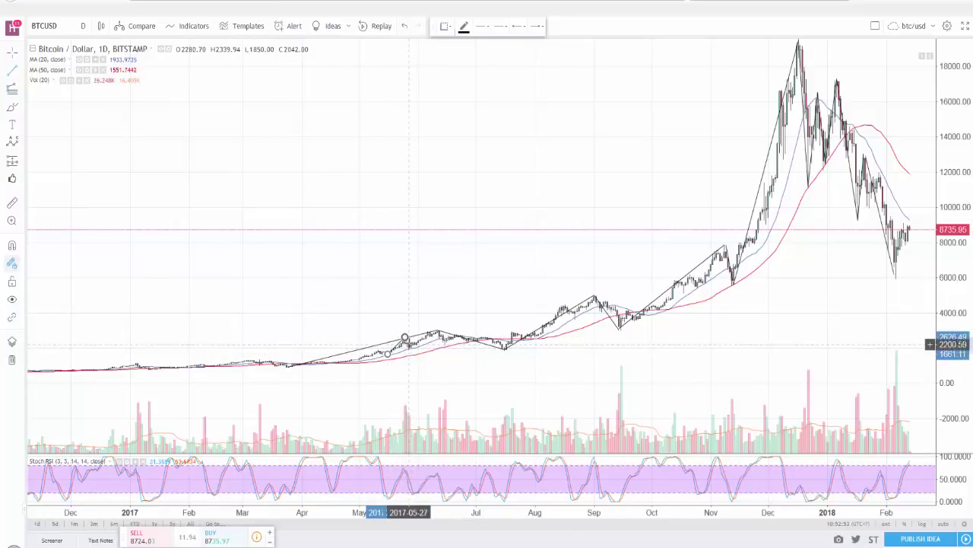
{"action": "left_click", "coordinate": [405, 337]}
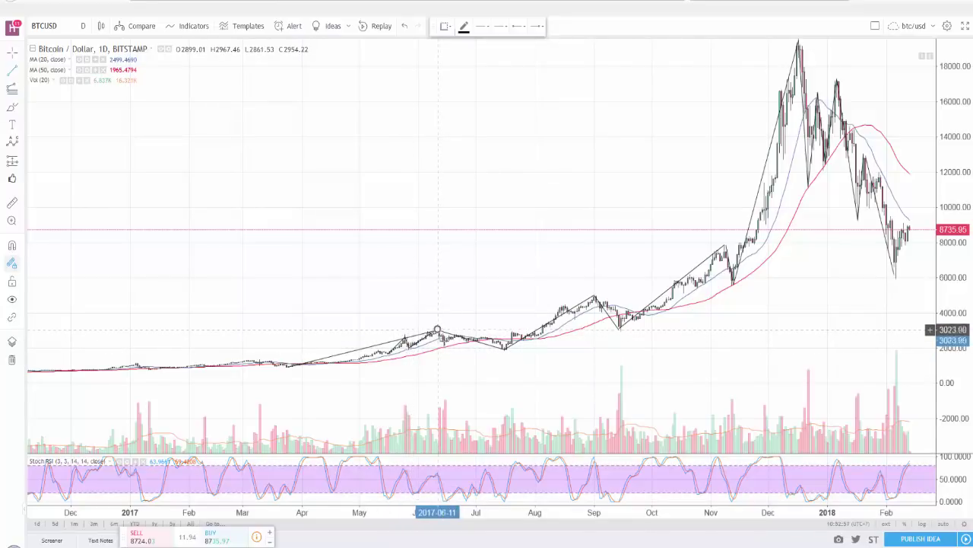
{"action": "left_click", "coordinate": [445, 340]}
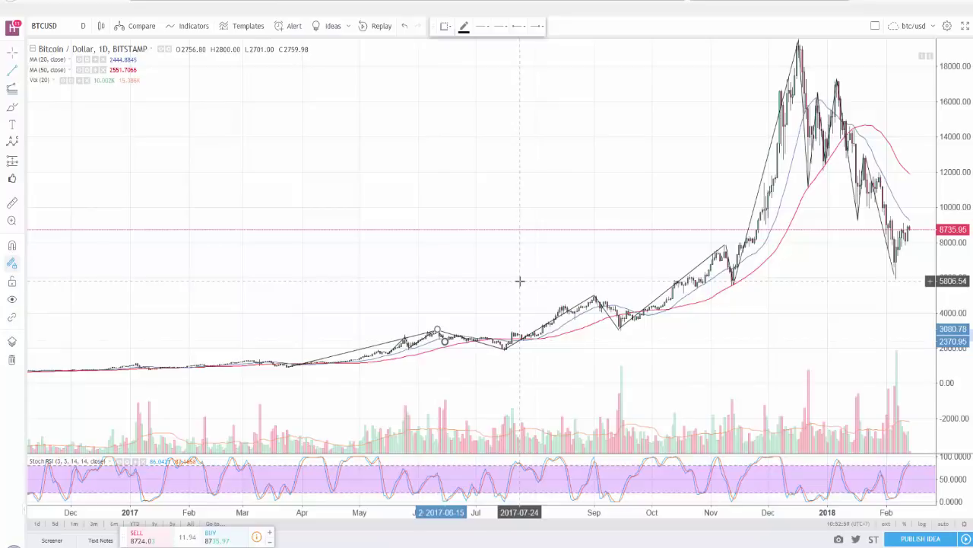
Draw a Fib Retracement over the first rally, from the late-March 2017 low at about 922.88 to the June high at about 2967.21
{"action": "key", "text": "Escape"}
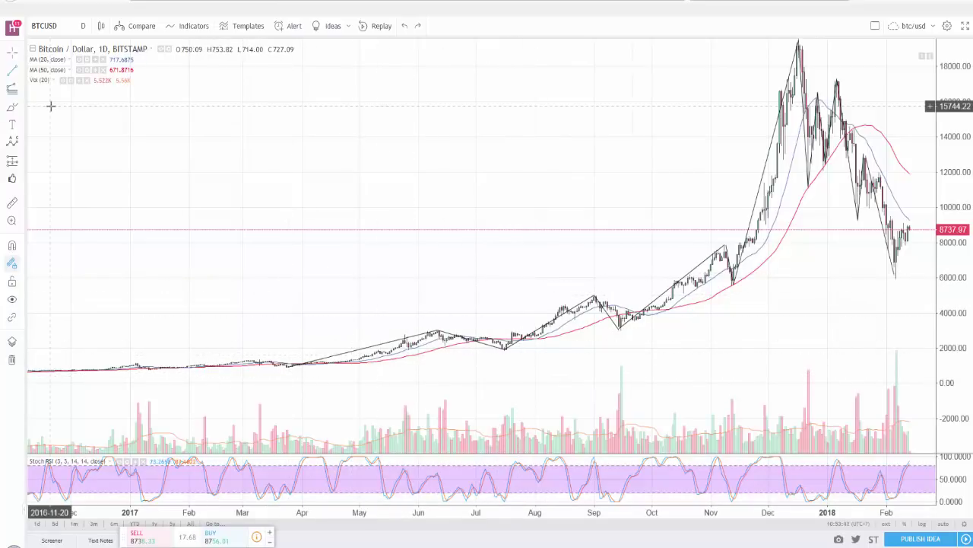
{"action": "left_click", "coordinate": [23, 92]}
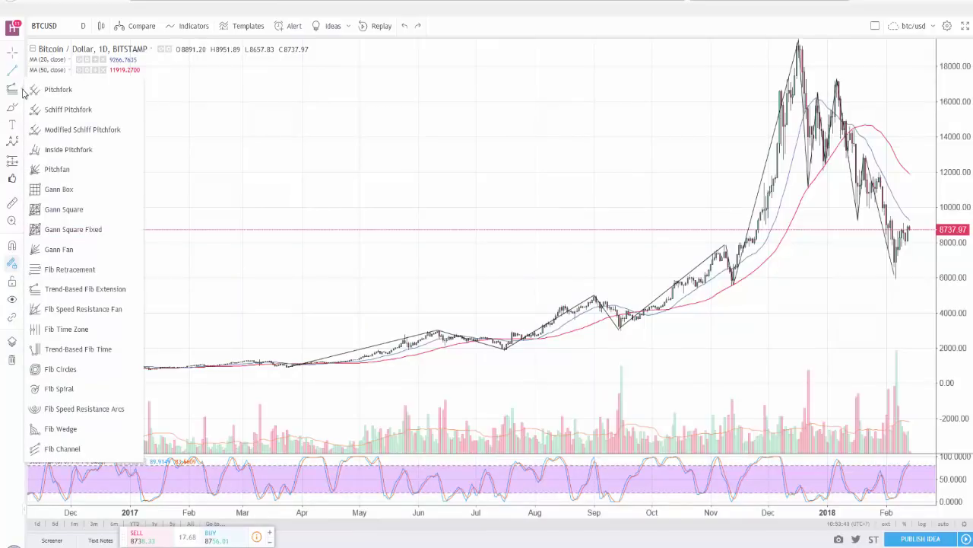
{"action": "left_click", "coordinate": [66, 276]}
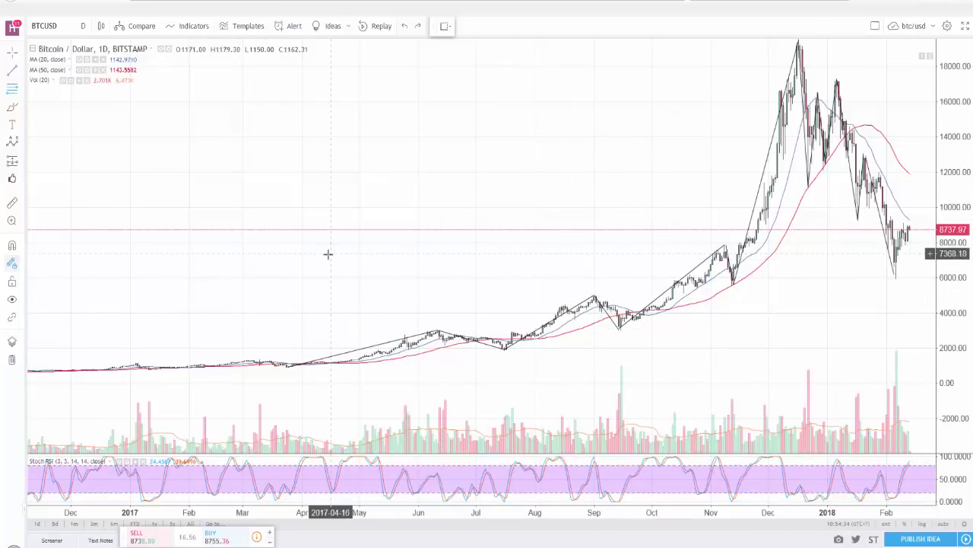
{"action": "left_click", "coordinate": [289, 366]}
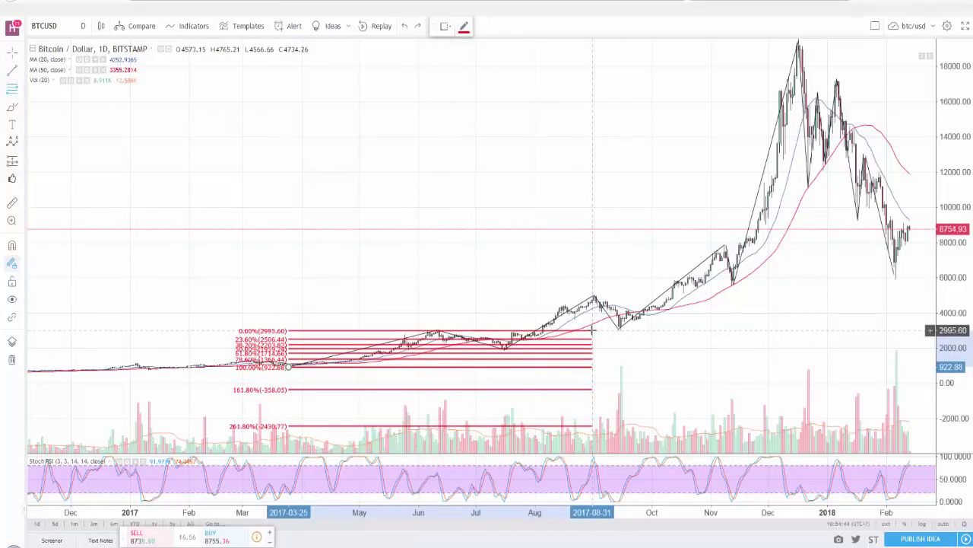
{"action": "left_click", "coordinate": [592, 332]}
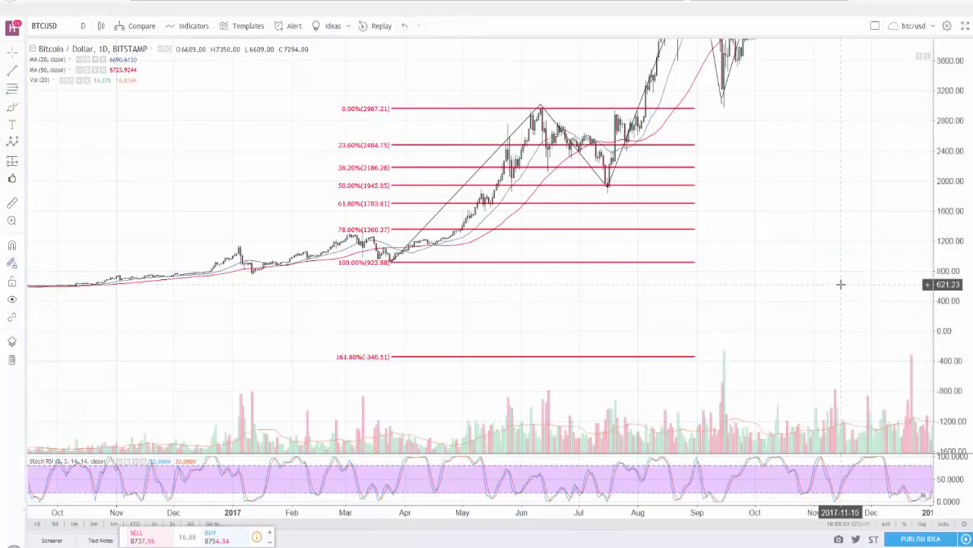
Replace the retracement with a Trend-Based Fib Extension from the March low at about 904.30 through the June high at 2987.05 to the July low's level at 1832.57
{"action": "scroll", "coordinate": [840, 284], "scroll_direction": "up", "scroll_amount": 3}
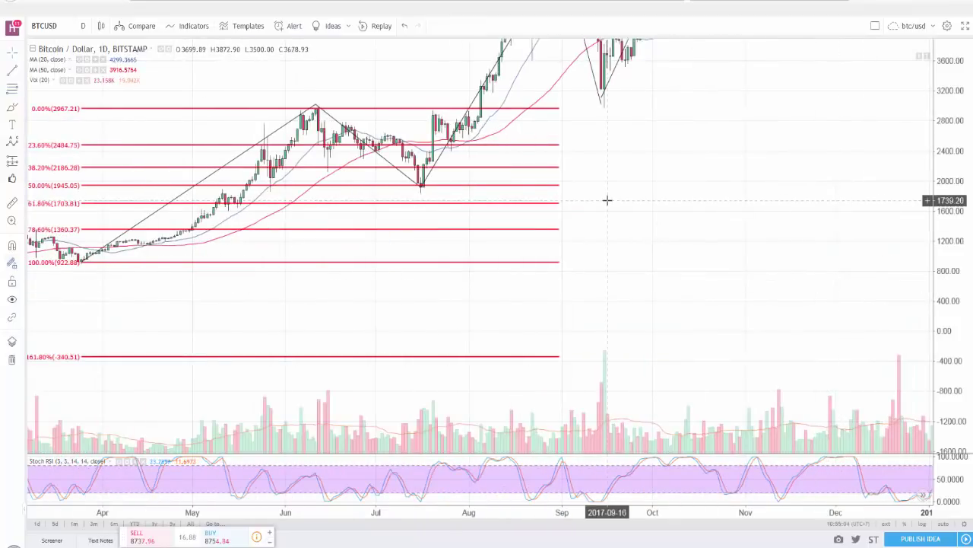
{"action": "left_click_drag", "start_coordinate": [634, 200], "coordinate": [767, 213]}
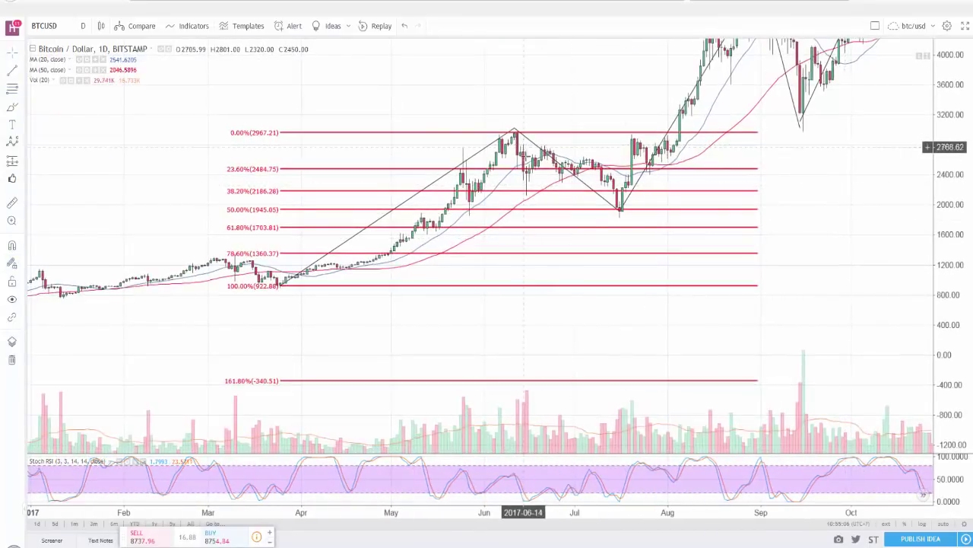
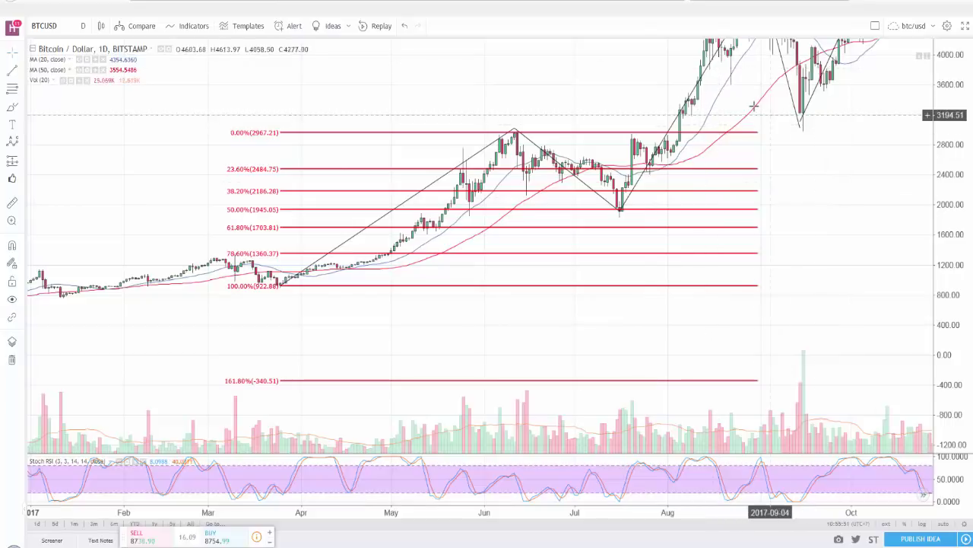
{"action": "left_click_drag", "start_coordinate": [834, 172], "coordinate": [732, 247]}
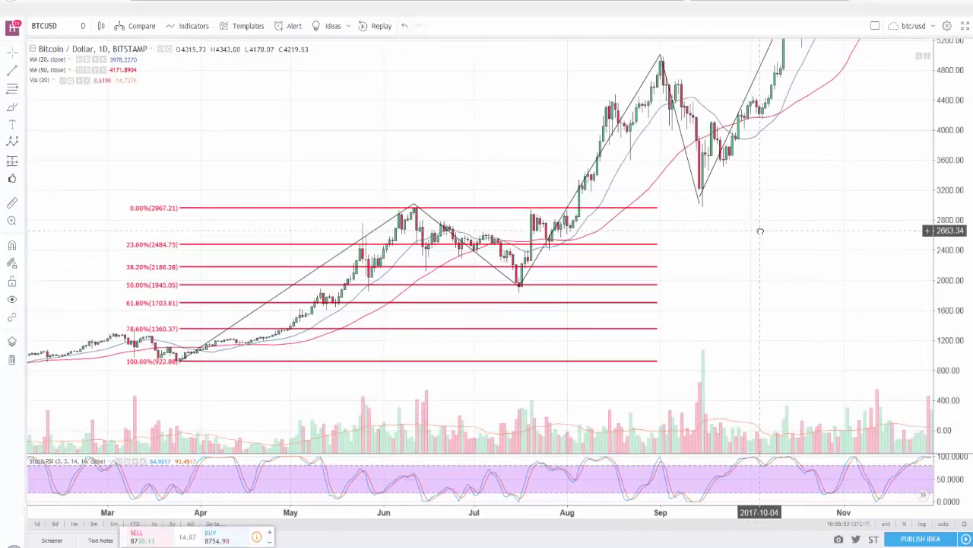
{"action": "left_click_drag", "start_coordinate": [957, 187], "coordinate": [957, 221]}
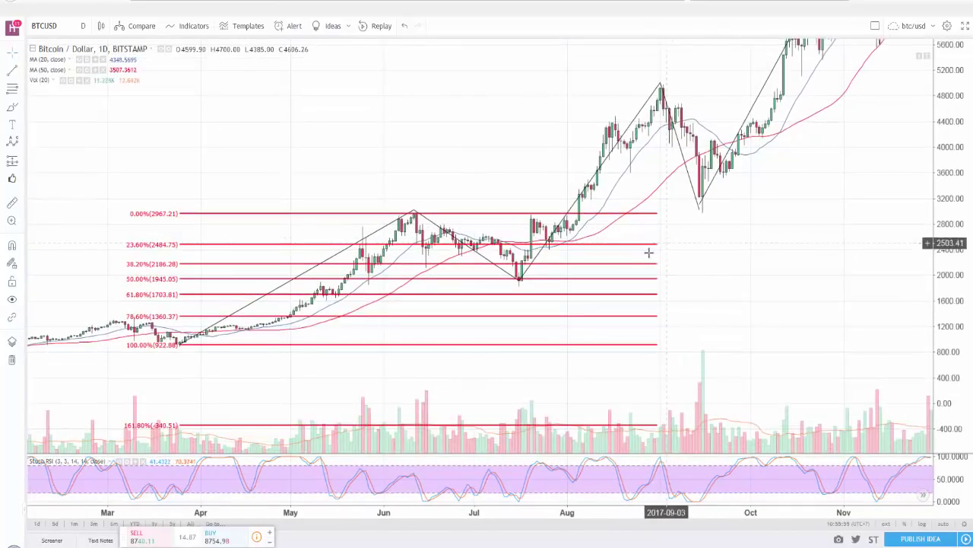
{"action": "key", "text": "Delete"}
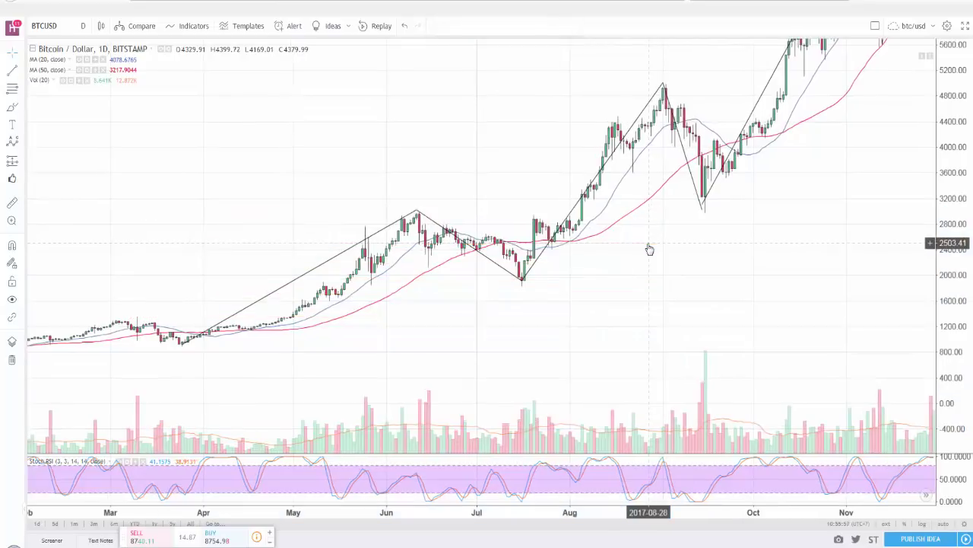
{"action": "left_click", "coordinate": [23, 91]}
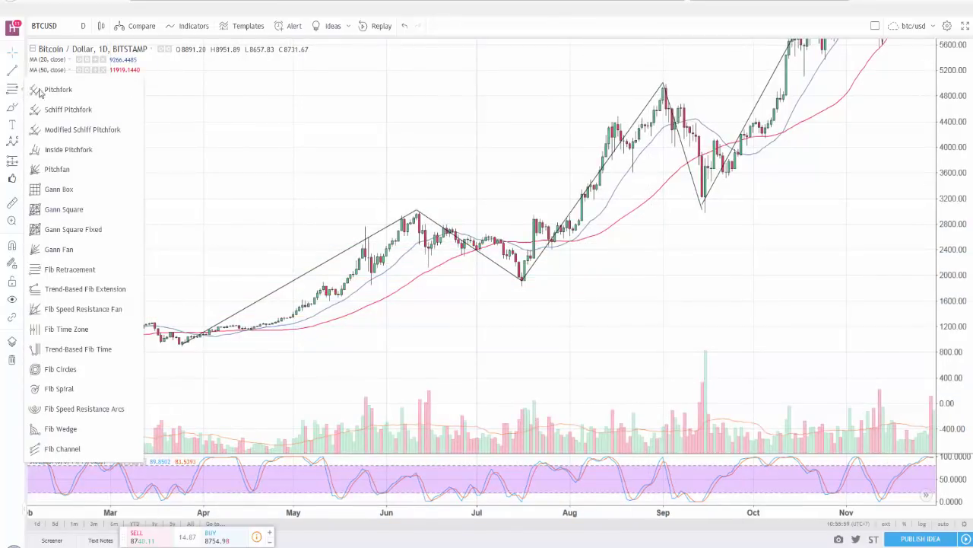
{"action": "left_click", "coordinate": [72, 295]}
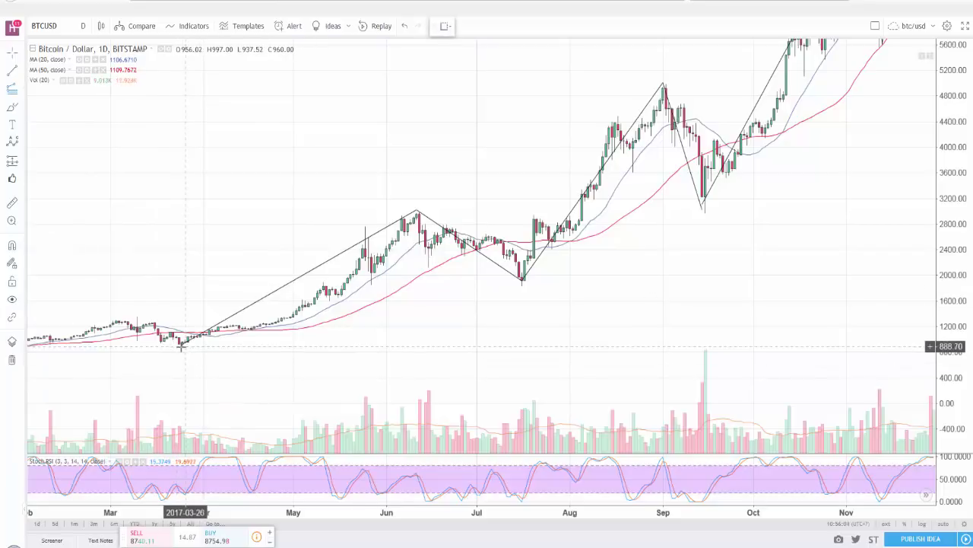
{"action": "left_click", "coordinate": [180, 345]}
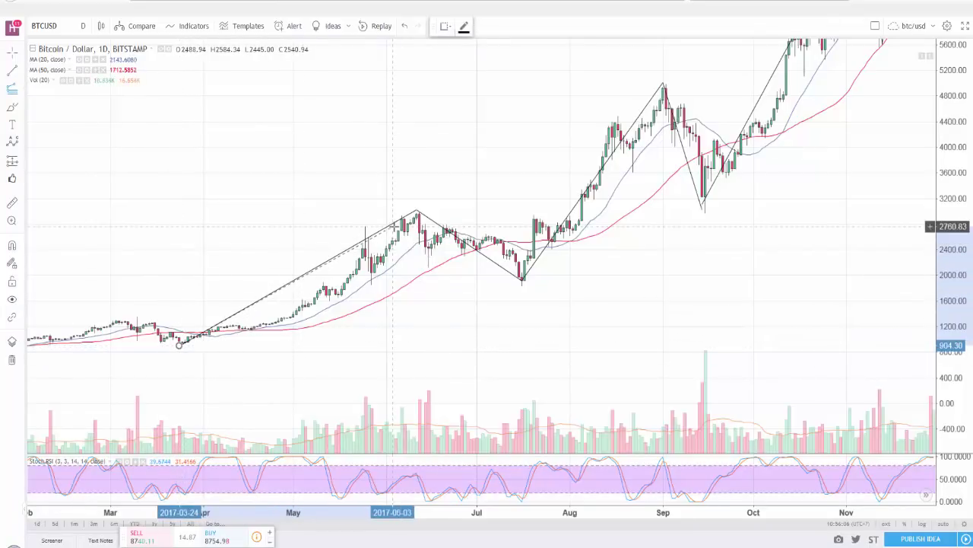
{"action": "left_click", "coordinate": [417, 210]}
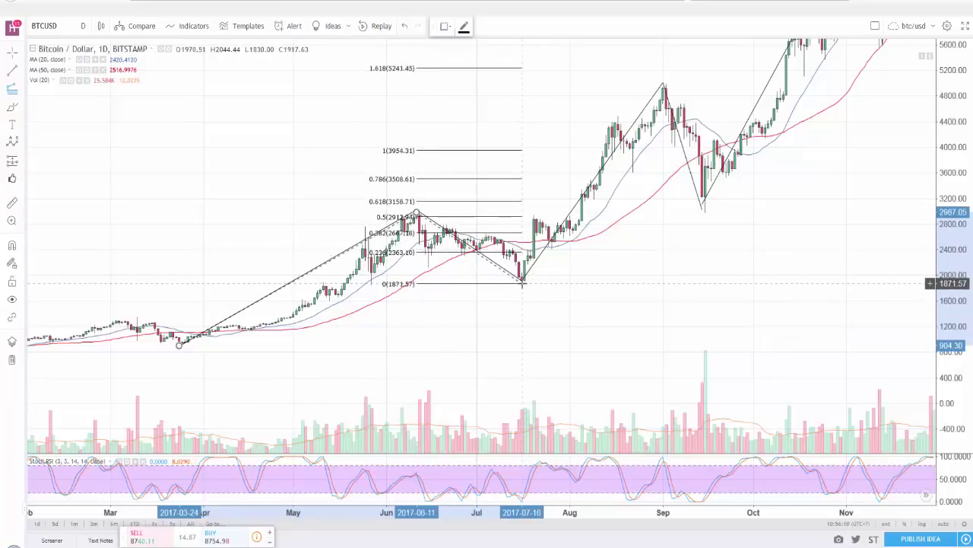
{"action": "left_click", "coordinate": [847, 286]}
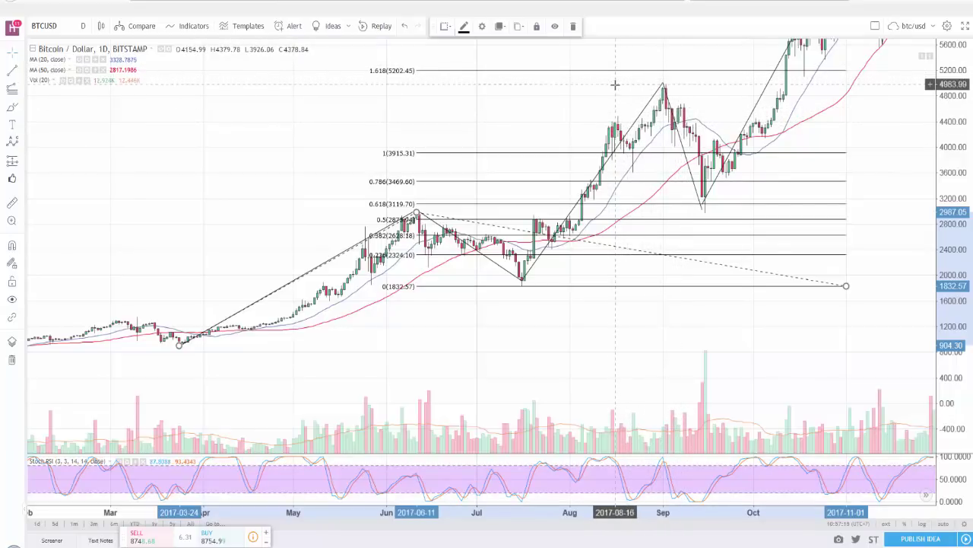
Replace the extension with a Fib Retracement from the mid-July 2017 low at about 1828.61 to the September high at about 4987.82
{"action": "left_click_drag", "start_coordinate": [609, 97], "coordinate": [597, 120]}
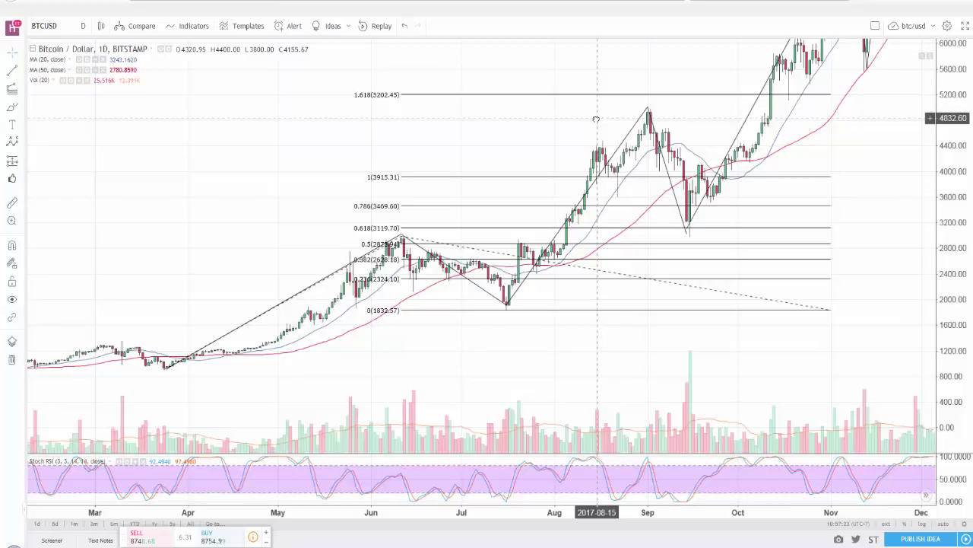
{"action": "left_click_drag", "start_coordinate": [597, 119], "coordinate": [547, 125]}
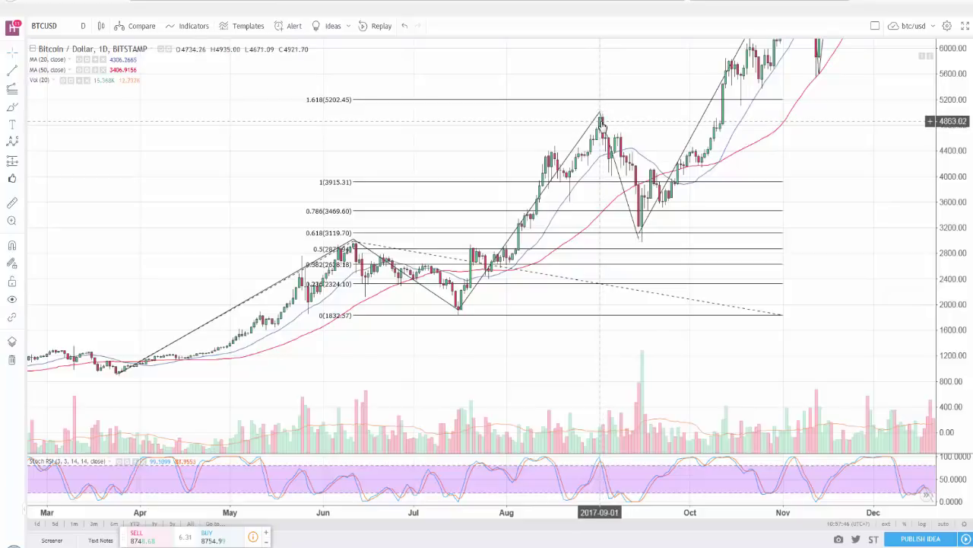
{"action": "left_click", "coordinate": [661, 238]}
{"action": "key", "text": "Delete"}
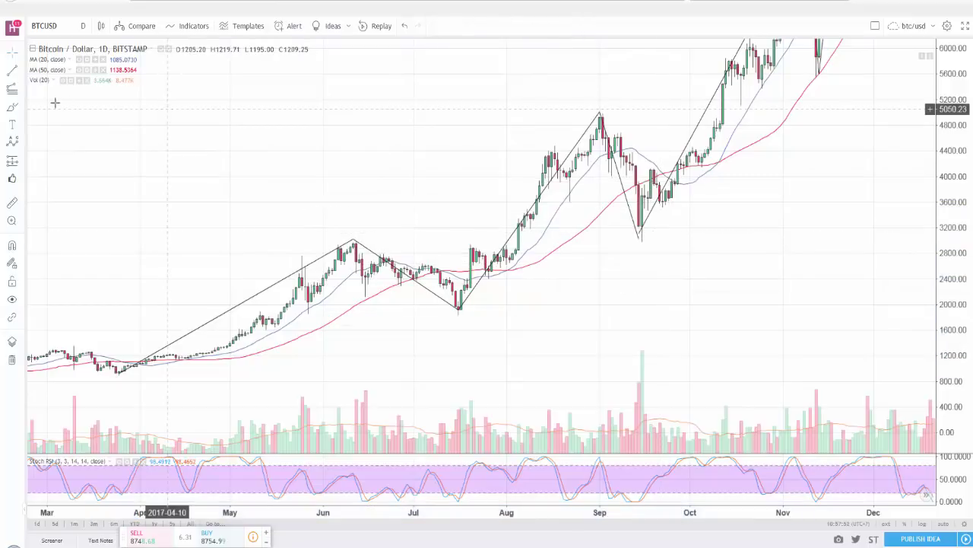
{"action": "left_click", "coordinate": [21, 90]}
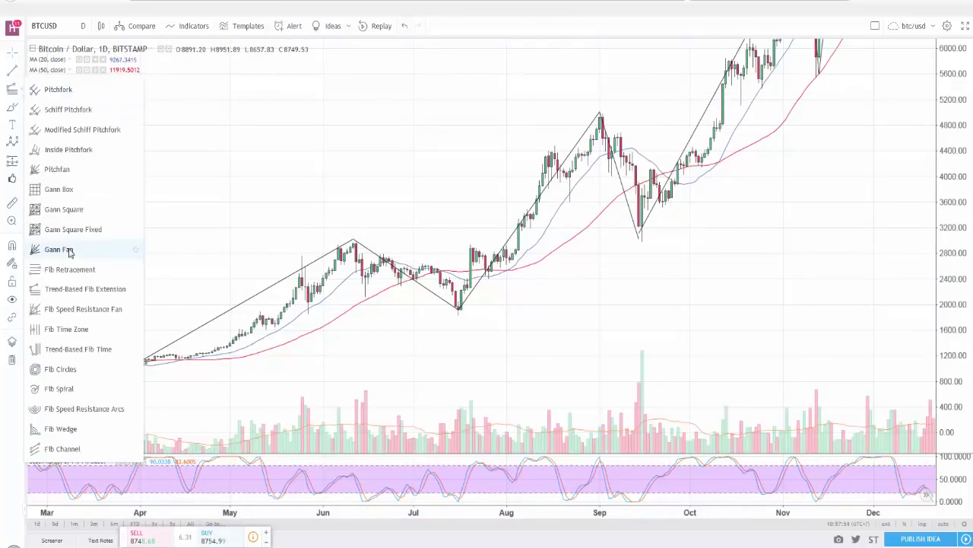
{"action": "left_click", "coordinate": [76, 272]}
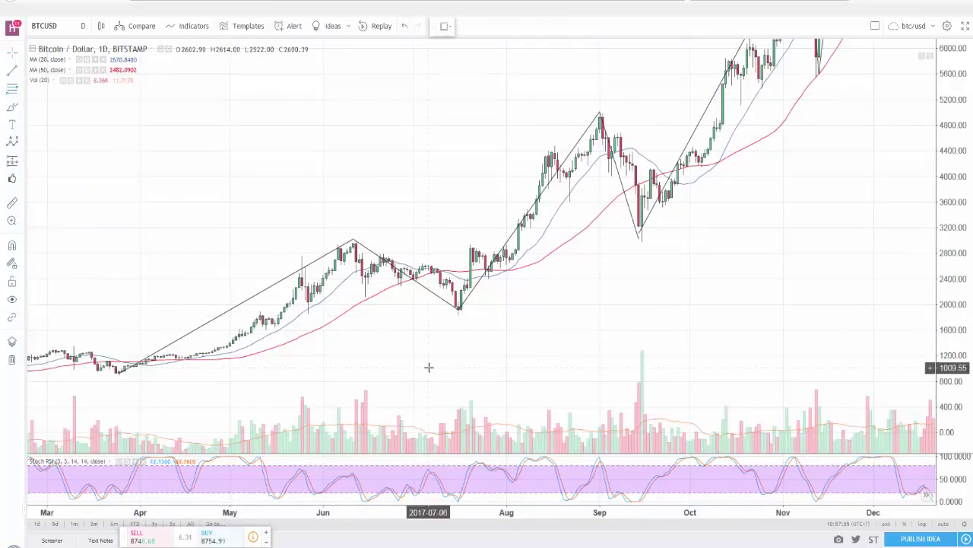
{"action": "left_click", "coordinate": [448, 314]}
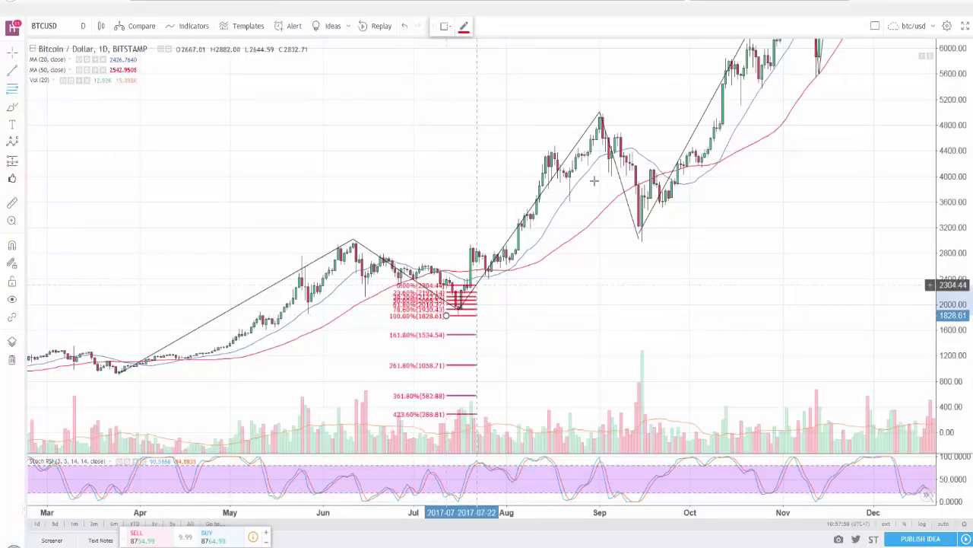
{"action": "left_click", "coordinate": [749, 112]}
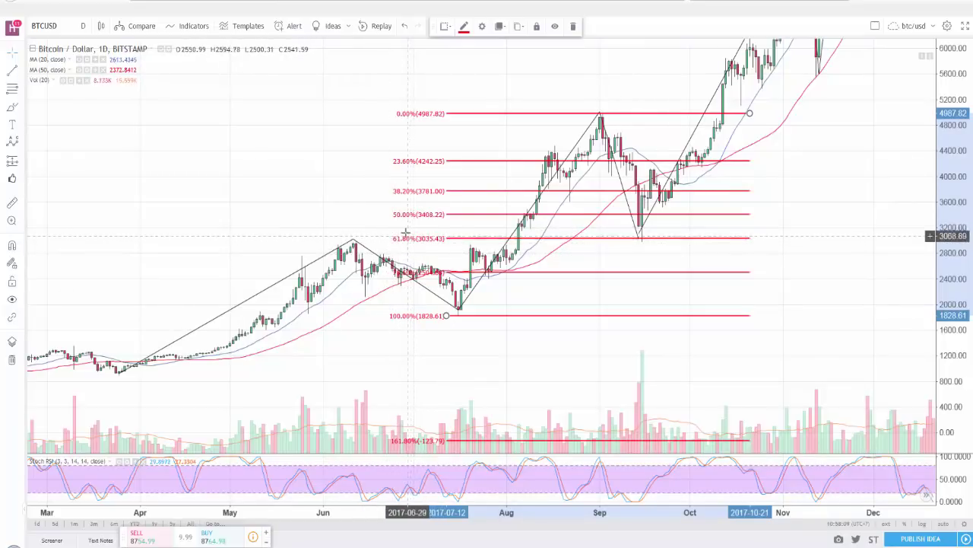
Replace the retracement with a Trend-Based Fib Extension from the July low at about 1843.74 through the September high at 4999.61 to the September low's level at 3000.89
{"action": "scroll", "coordinate": [411, 228], "scroll_direction": "down", "scroll_amount": 1}
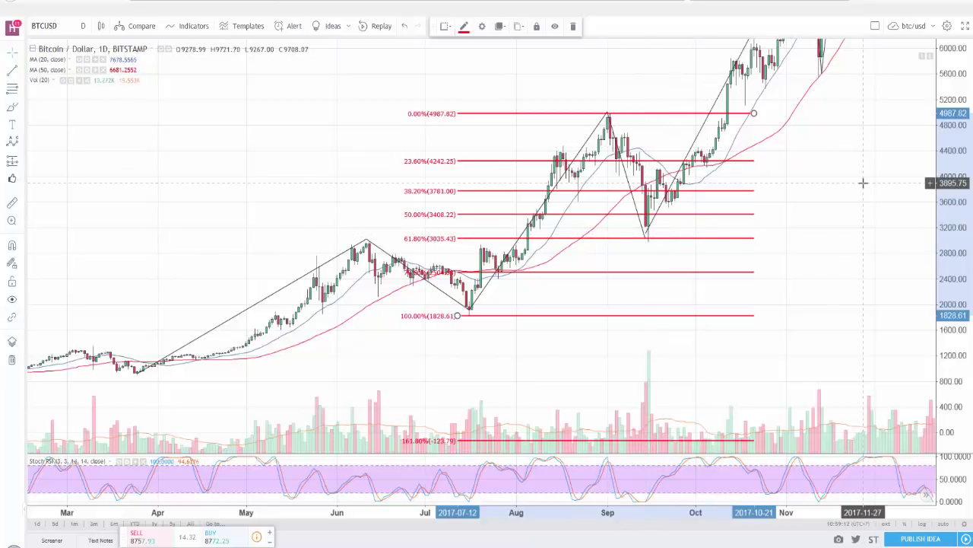
{"action": "left_click_drag", "start_coordinate": [863, 183], "coordinate": [804, 221]}
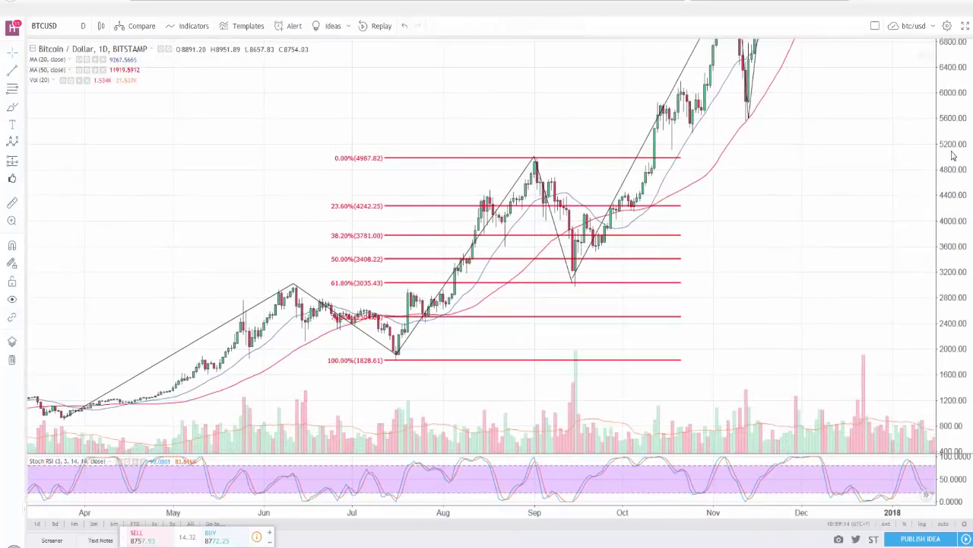
{"action": "left_click_drag", "start_coordinate": [955, 282], "coordinate": [955, 319]}
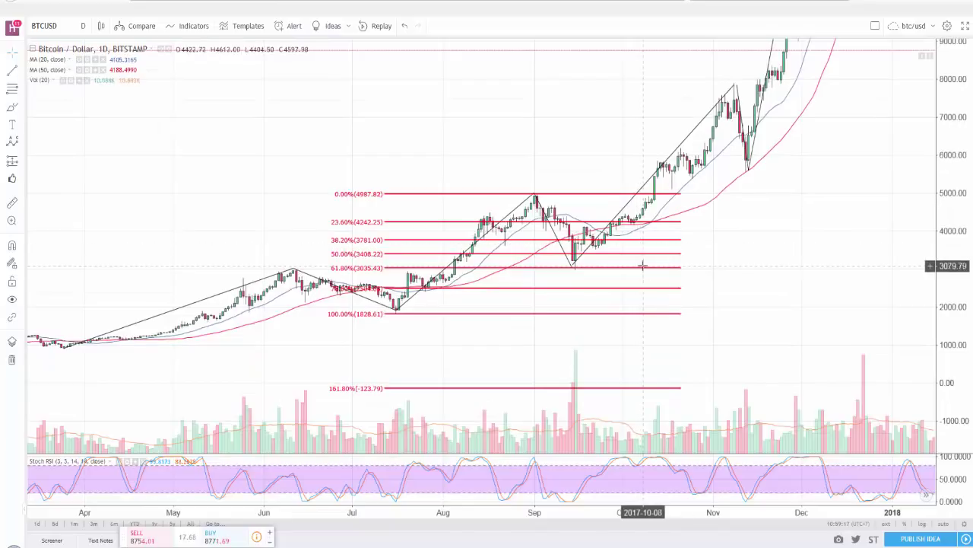
{"action": "key", "text": "Delete"}
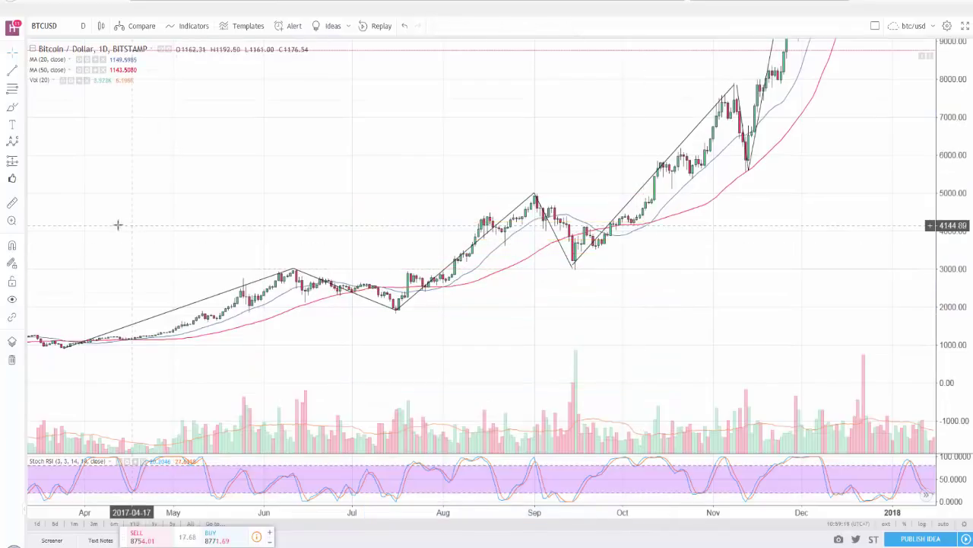
{"action": "left_click", "coordinate": [21, 91]}
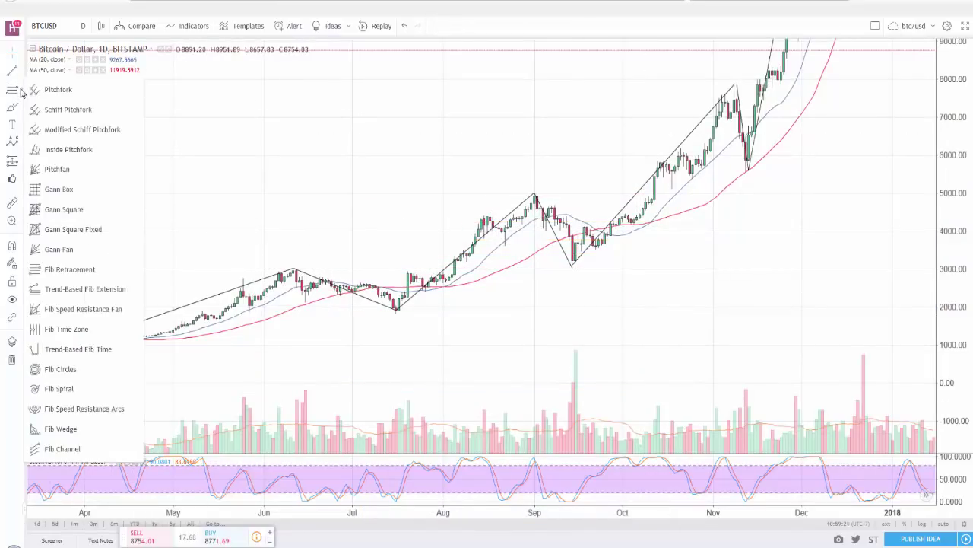
{"action": "left_click", "coordinate": [74, 289]}
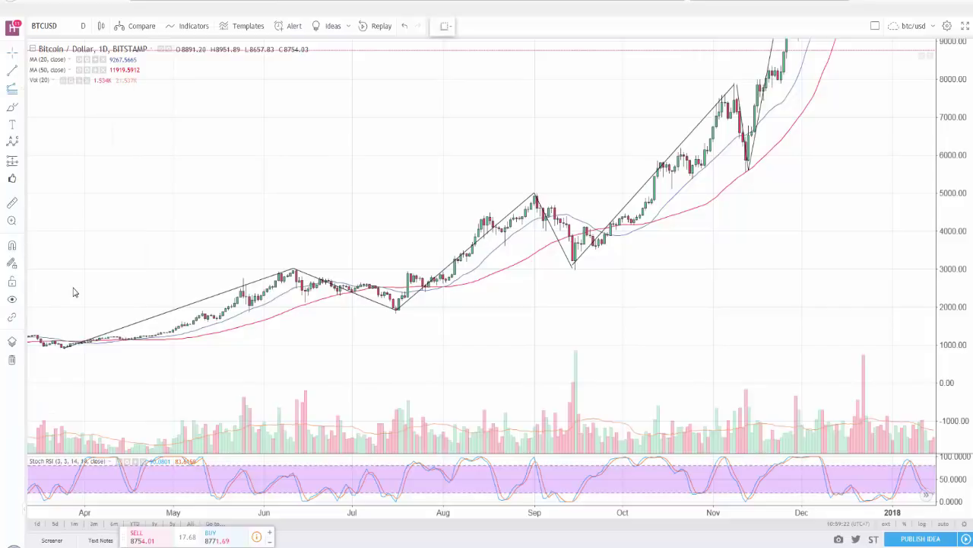
{"action": "left_click", "coordinate": [389, 312]}
{"action": "left_click", "coordinate": [535, 193]}
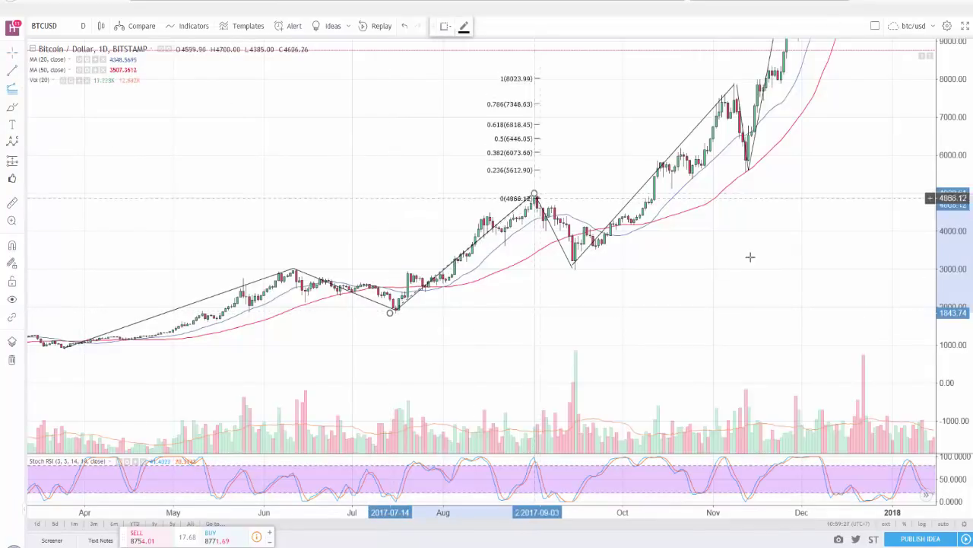
{"action": "left_click", "coordinate": [883, 268]}
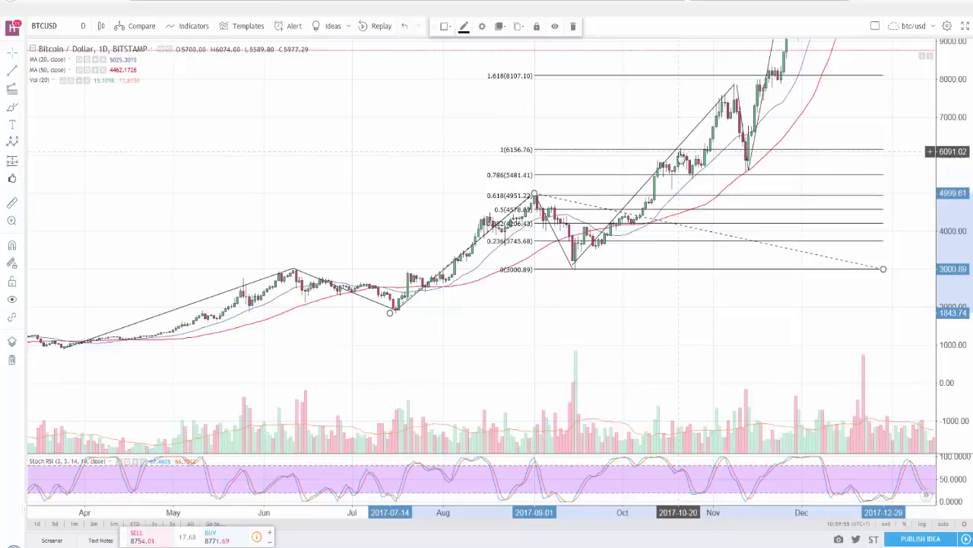
Lower the extension's third point to about 2990.20 at the September low's level and compare its levels up to 4.236 with the December rally
{"action": "left_click_drag", "start_coordinate": [802, 166], "coordinate": [789, 169]}
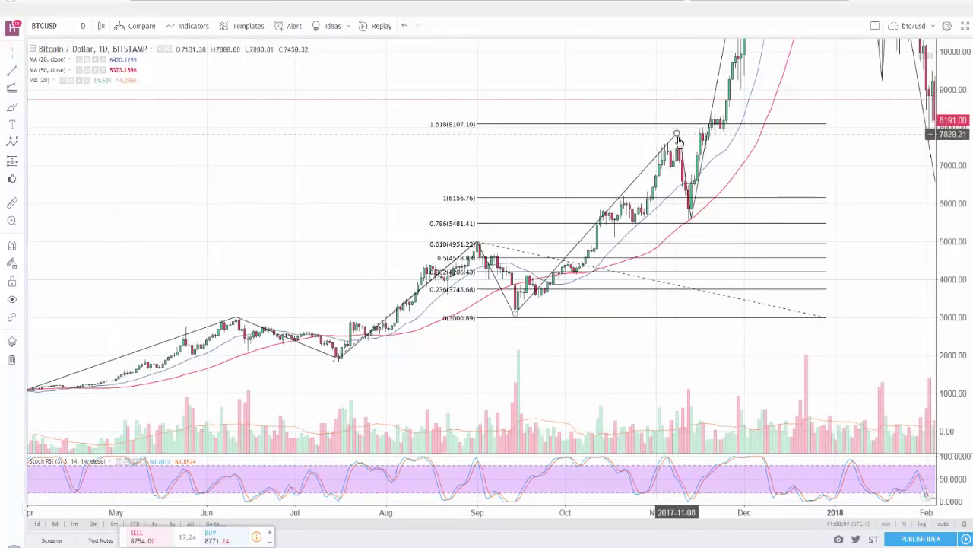
{"action": "left_click", "coordinate": [527, 317]}
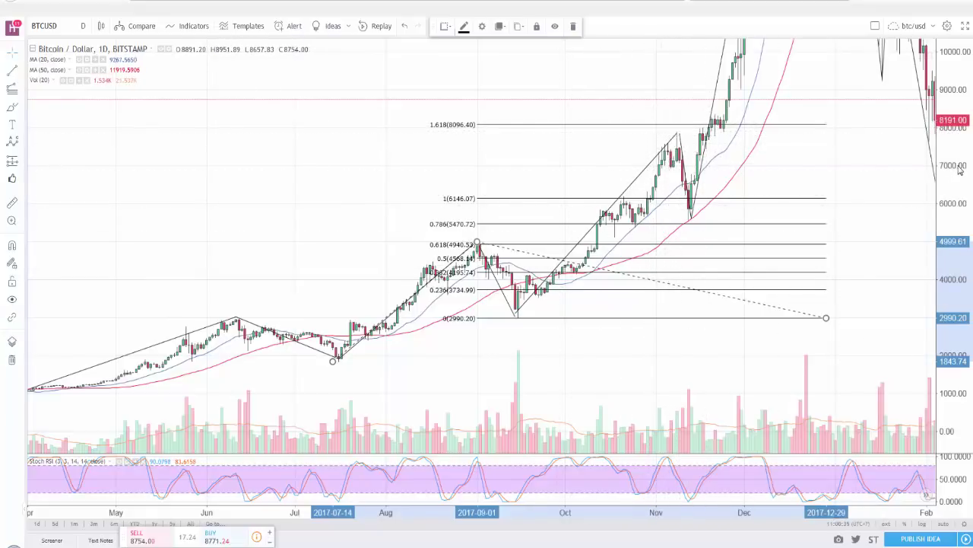
{"action": "left_click_drag", "start_coordinate": [959, 168], "coordinate": [962, 247]}
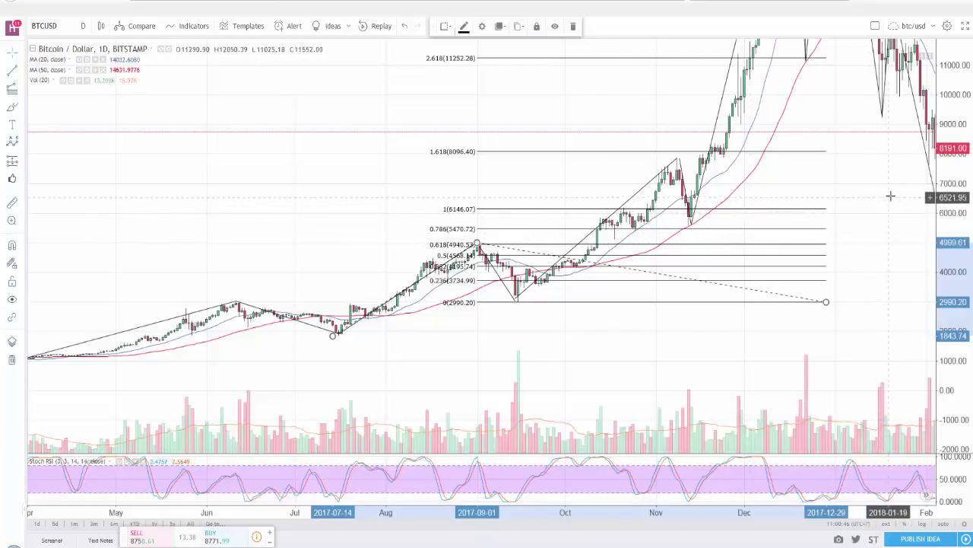
{"action": "left_click_drag", "start_coordinate": [905, 194], "coordinate": [829, 264]}
{"action": "left_click_drag", "start_coordinate": [956, 202], "coordinate": [962, 335]}
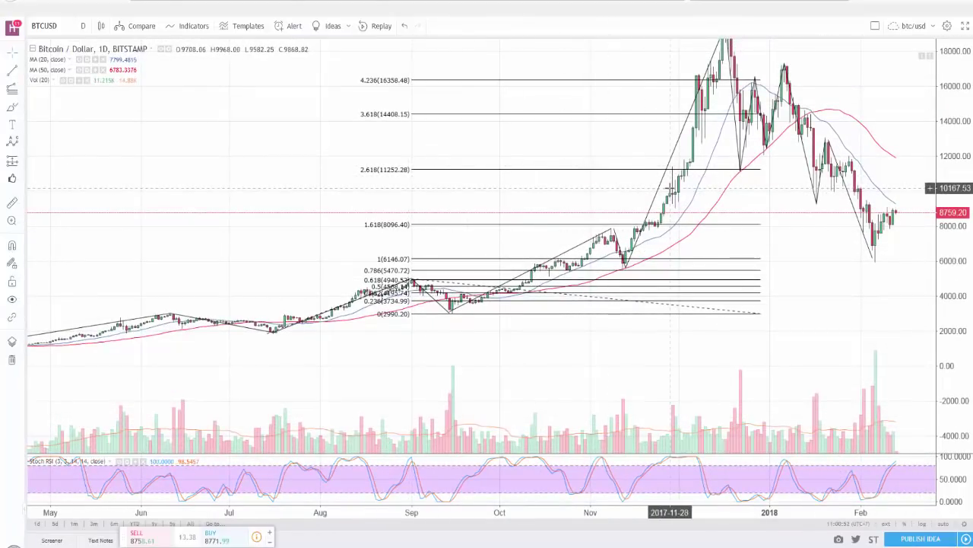
Delete the Trend-Based Fib Extension drawn from the July low through the September high, keeping the trend lines on the BTCUSD chart
{"action": "left_click", "coordinate": [409, 171]}
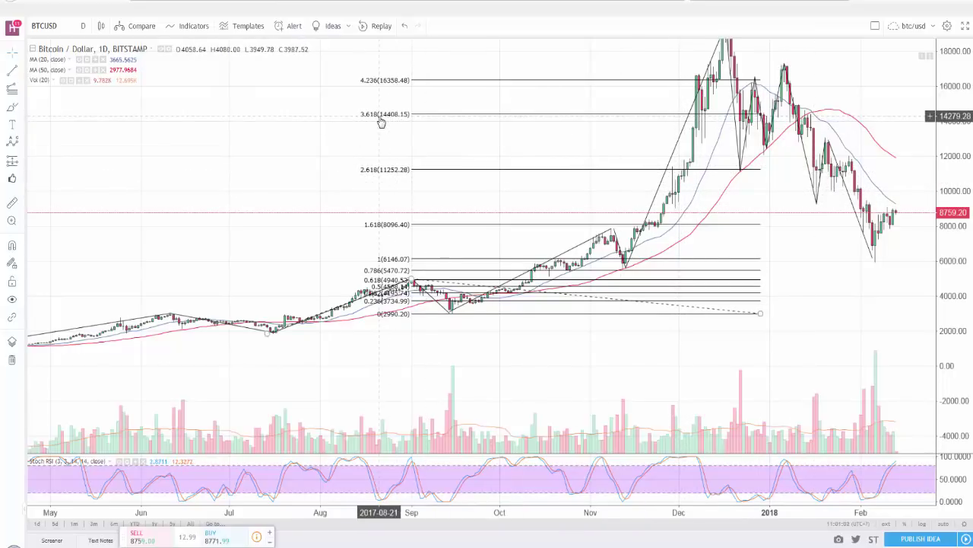
{"action": "left_click_drag", "start_coordinate": [510, 142], "coordinate": [438, 216]}
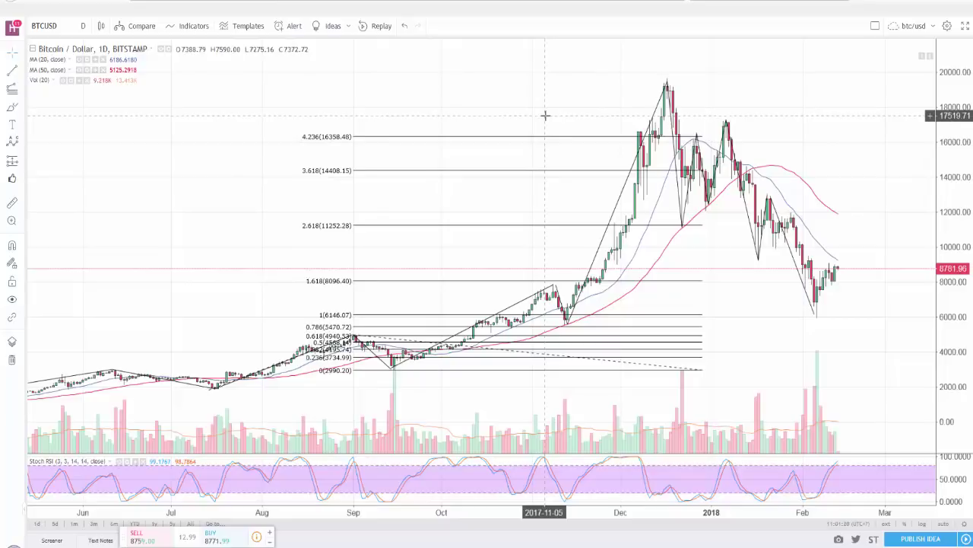
{"action": "left_click_drag", "start_coordinate": [965, 161], "coordinate": [965, 227]}
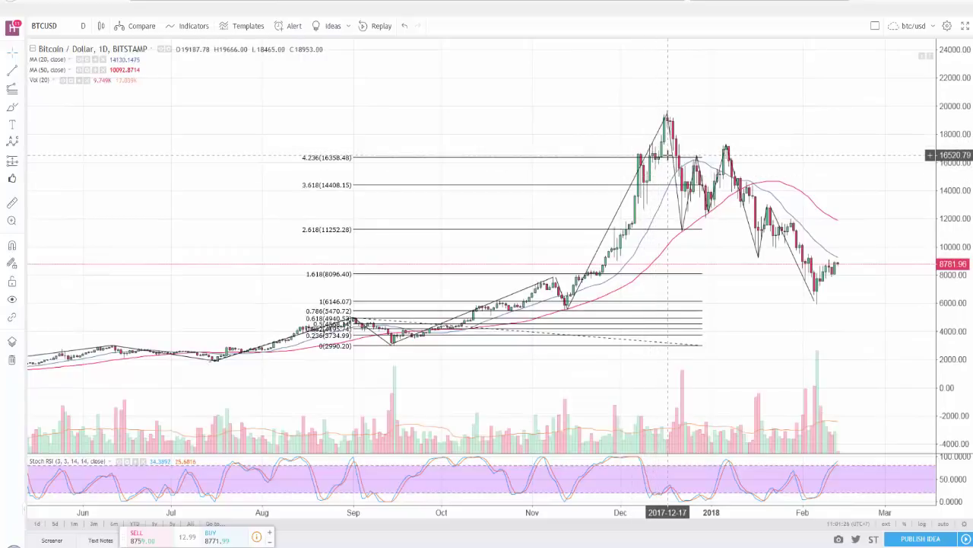
{"action": "left_click_drag", "start_coordinate": [668, 154], "coordinate": [685, 153]}
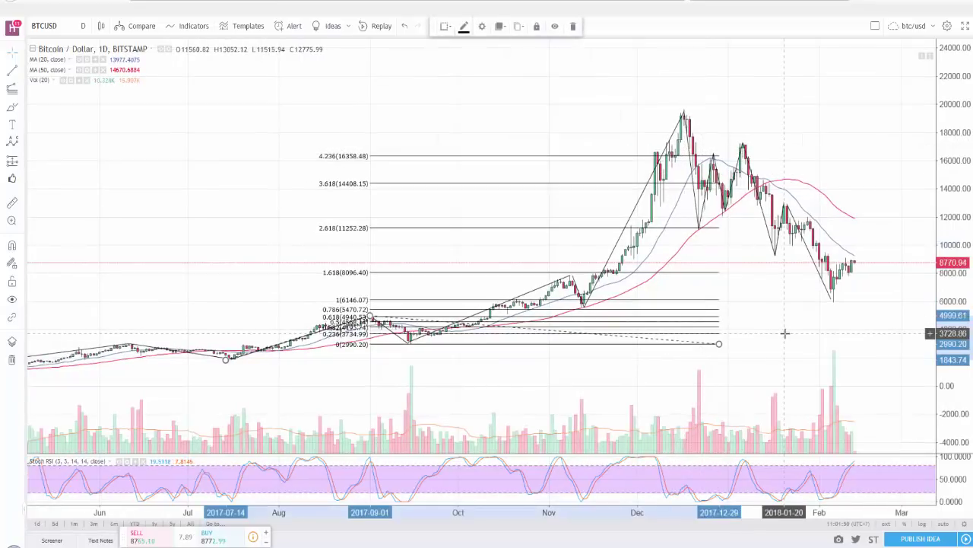
{"action": "key", "text": "Delete"}
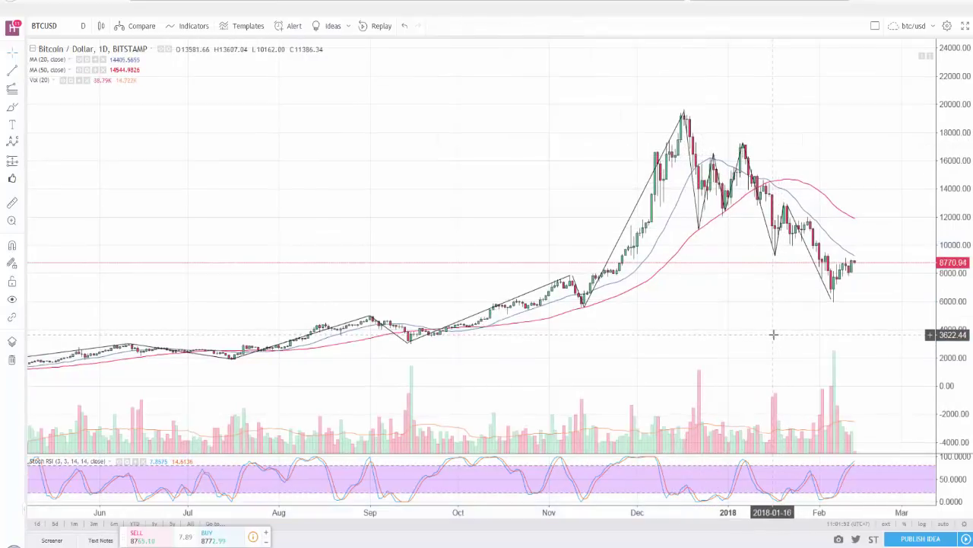
{"action": "scroll", "coordinate": [773, 334], "scroll_direction": "down", "scroll_amount": 2}
{"action": "left_click_drag", "start_coordinate": [771, 364], "coordinate": [827, 322]}
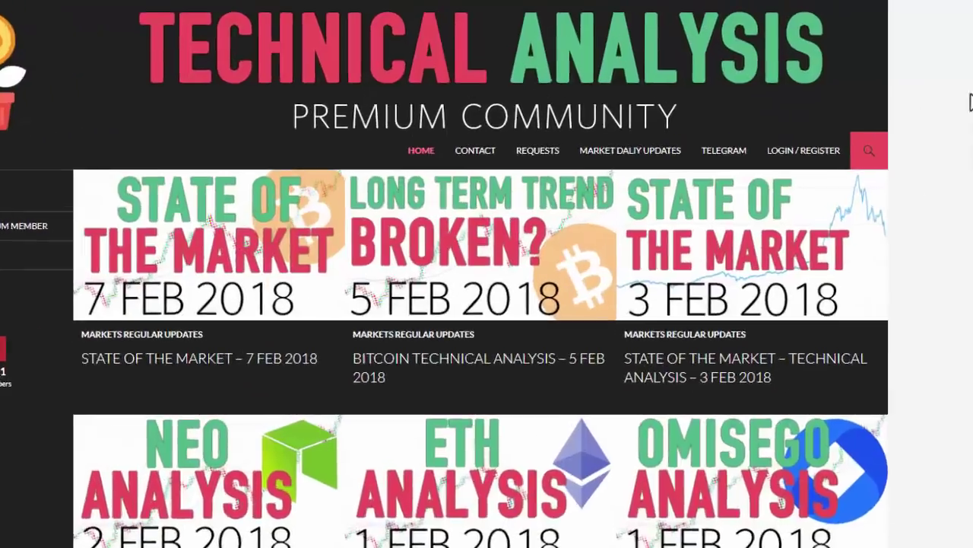
Switch to the Technical Analysis Premium Community website and browse the posts on its Market Updates page
{"action": "left_click", "coordinate": [690, 232]}
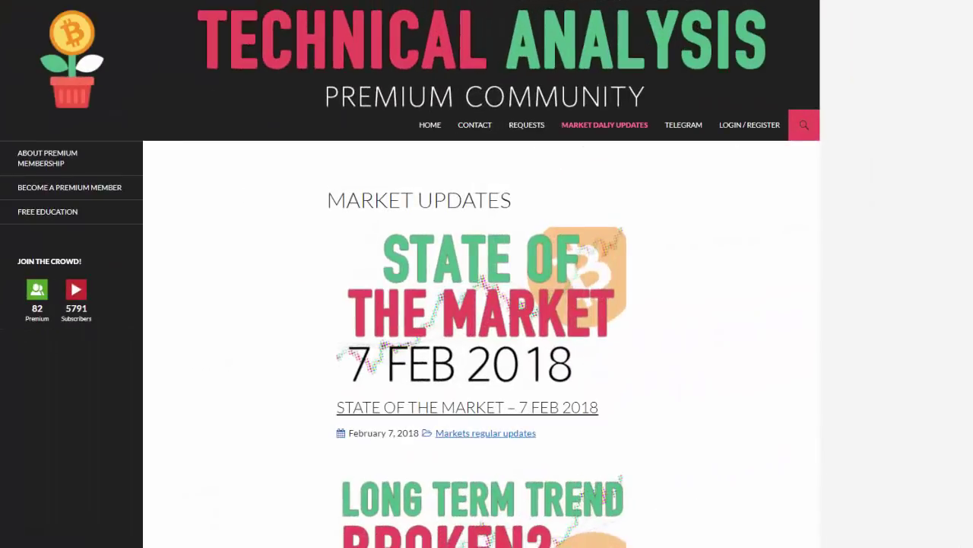
{"action": "scroll", "coordinate": [487, 304], "scroll_direction": "down", "scroll_amount": 8}
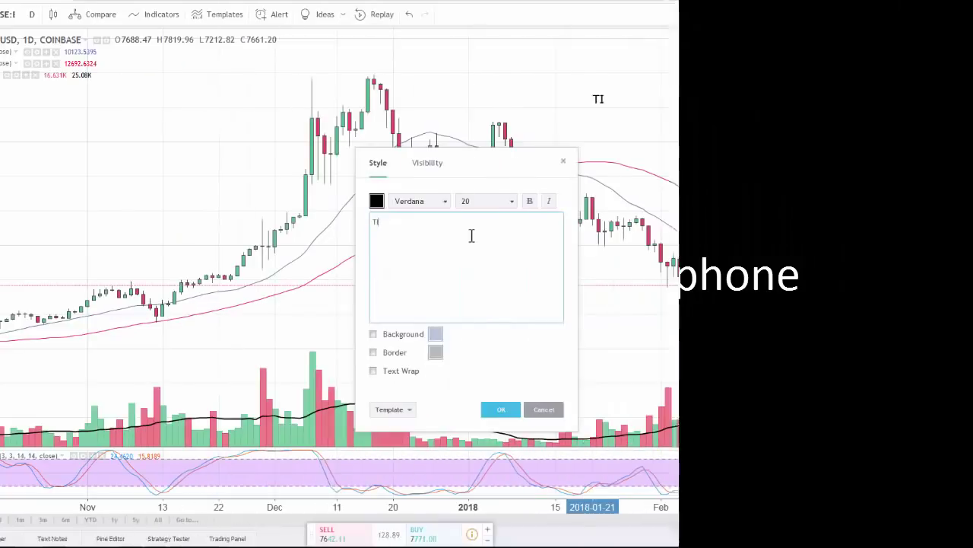
Label the Coinbase BTCUSD chart "TIME TO RISE STOP LOSS!" and send its screenshot to the Dobe4ever members channel in Telegram
{"action": "type", "text": "ME TO RISE STOP LOSS!"}
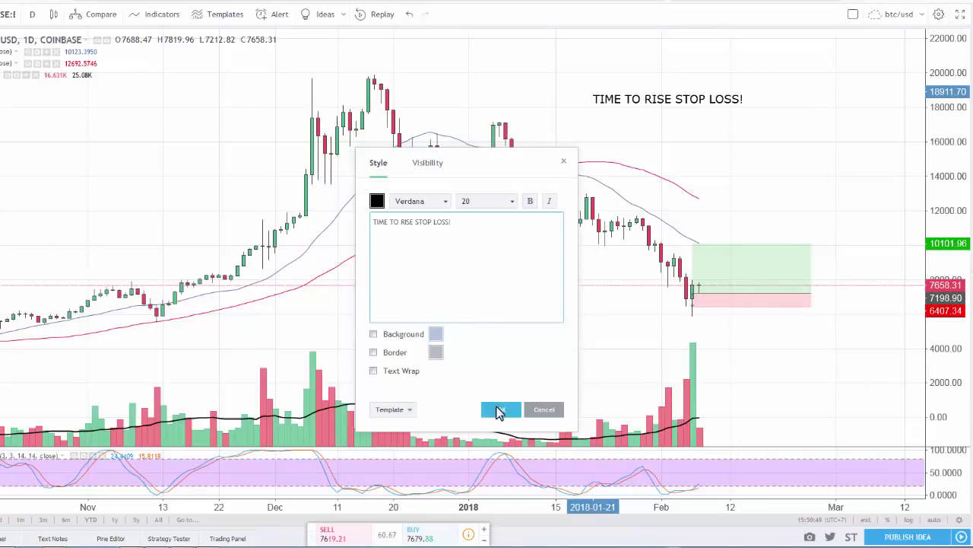
{"action": "left_click", "coordinate": [499, 410]}
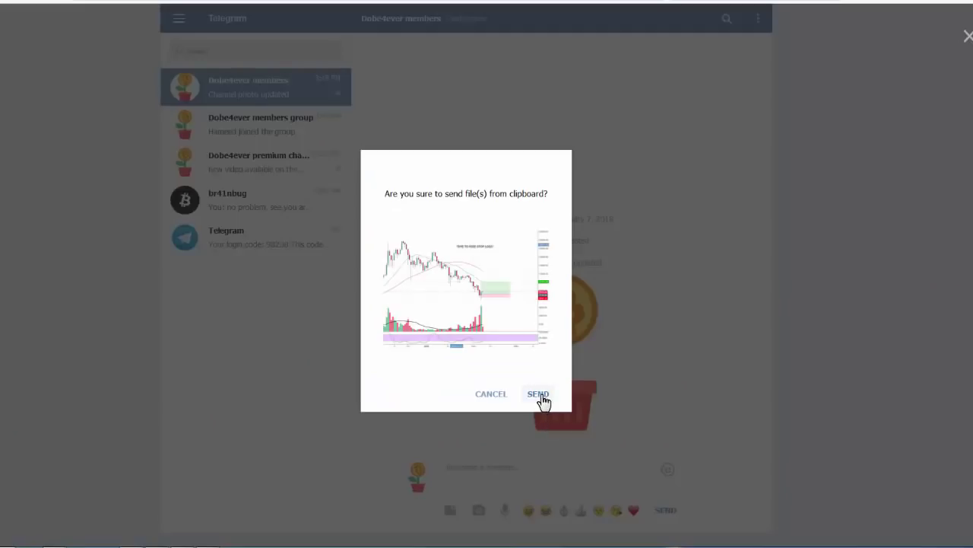
{"action": "left_click", "coordinate": [538, 394]}
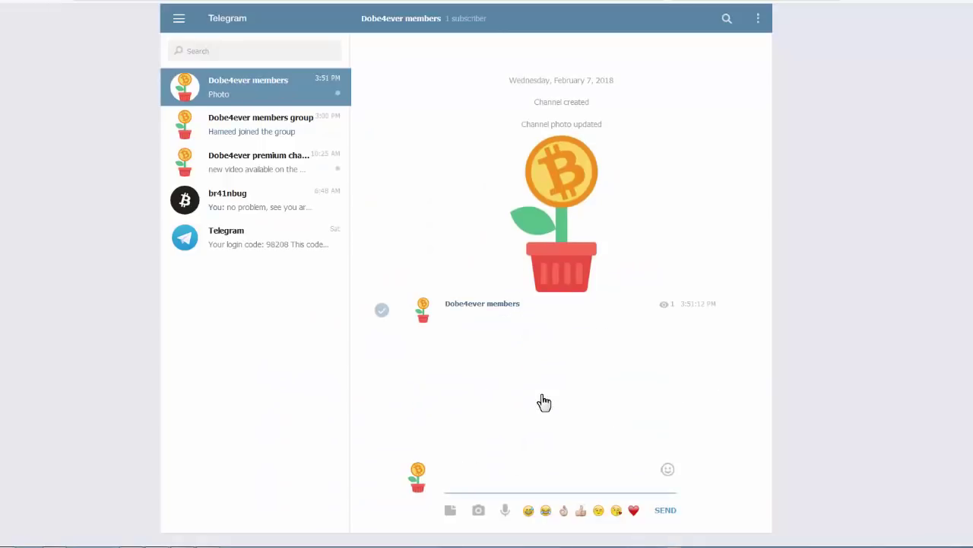